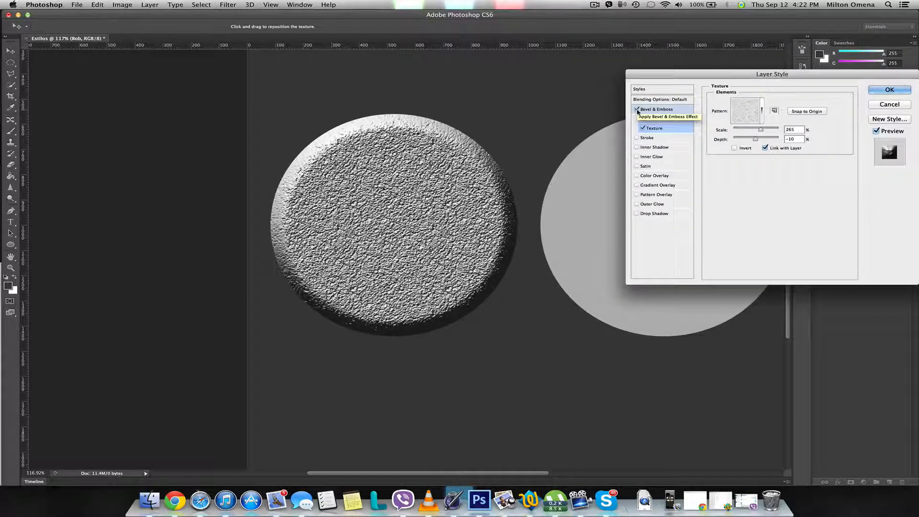
- Turn off the Texture, Contour and Bevel & Emboss effects on the Bob circle layer
{"action": "left_click", "coordinate": [643, 128]}
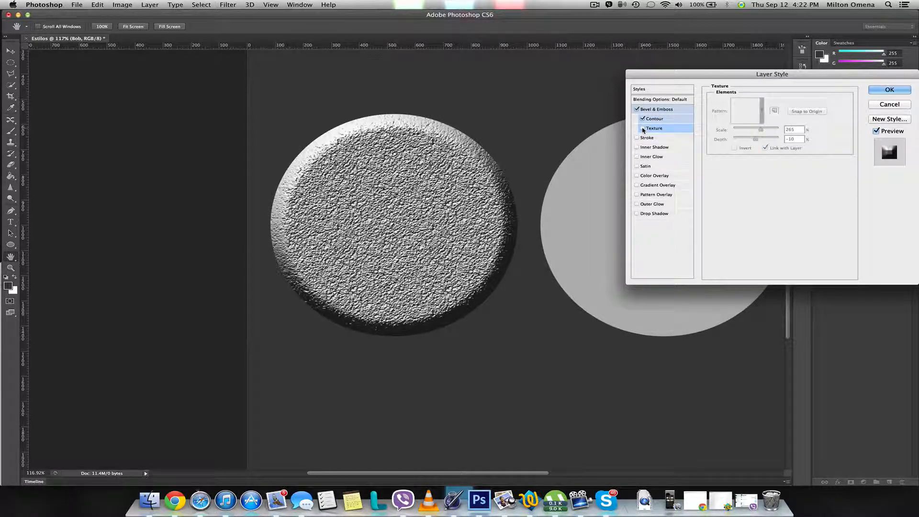
{"action": "left_click", "coordinate": [643, 118]}
{"action": "left_click", "coordinate": [637, 110]}
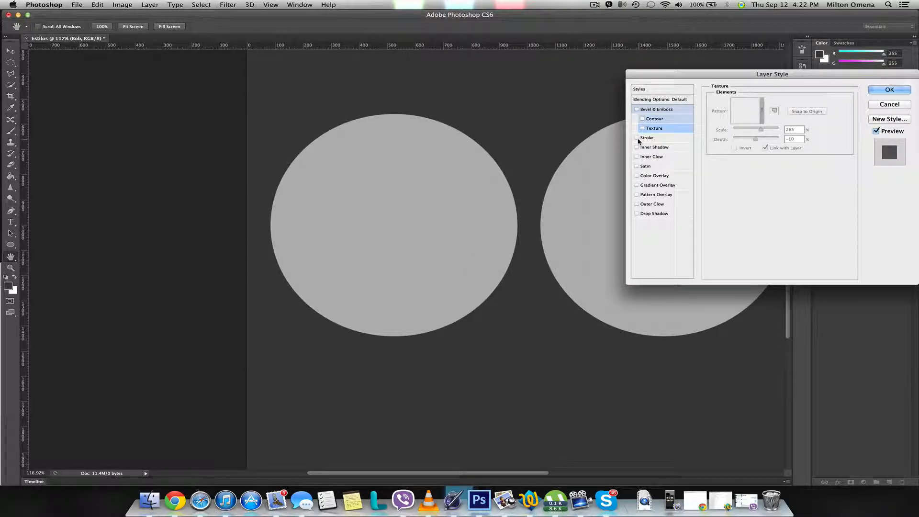
- Add a 10 px stroke in blue (#2965ff) to the Bob circle and apply the layer style
{"action": "left_click", "coordinate": [646, 138]}
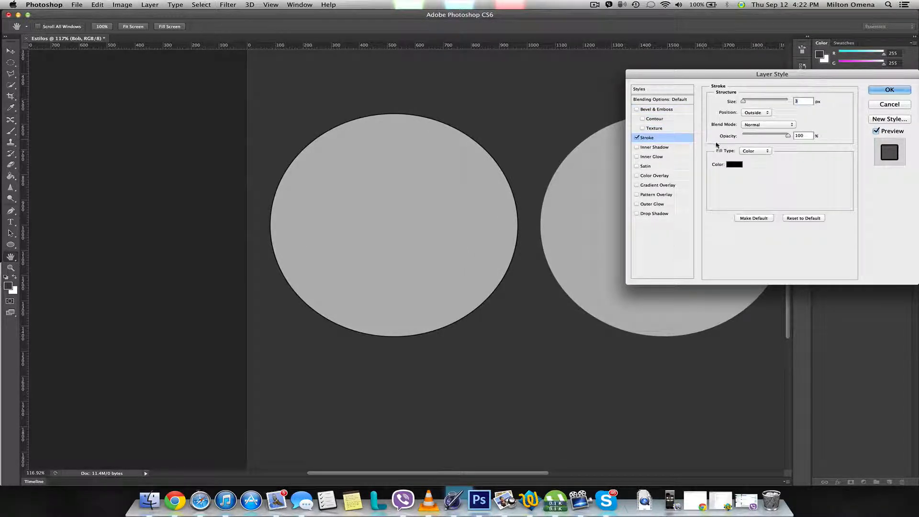
{"action": "left_click", "coordinate": [735, 164]}
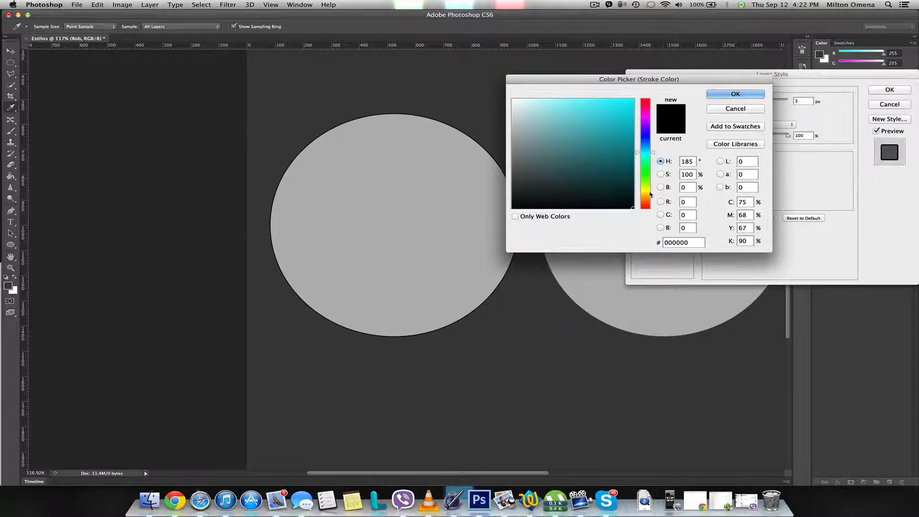
{"action": "left_click_drag", "start_coordinate": [646, 205], "coordinate": [650, 215]}
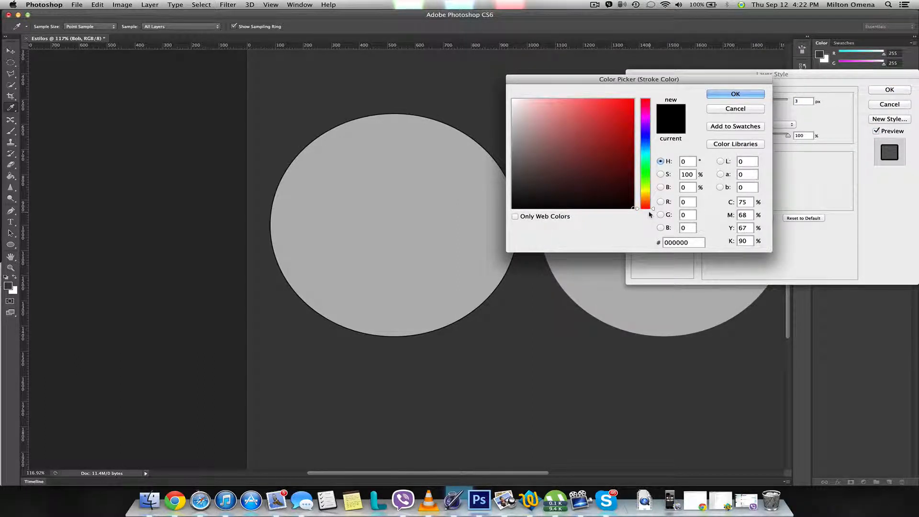
{"action": "left_click", "coordinate": [614, 99]}
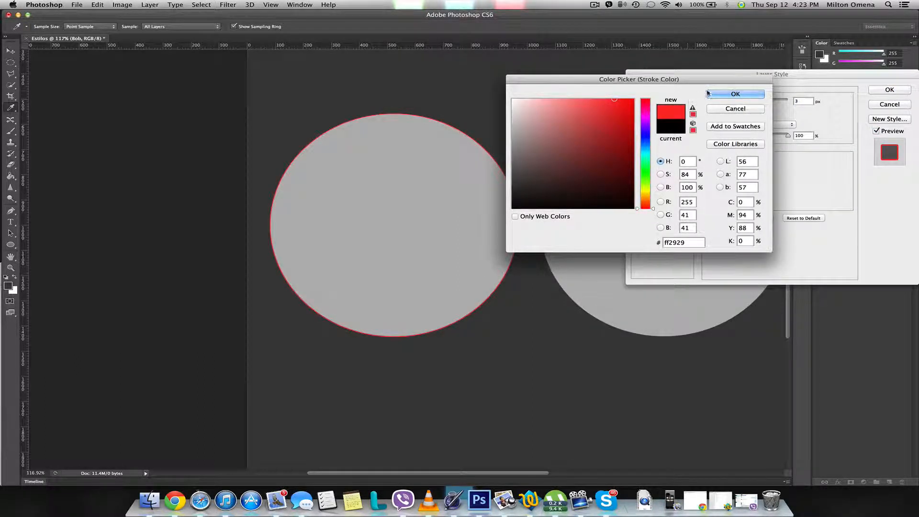
{"action": "left_click", "coordinate": [646, 140]}
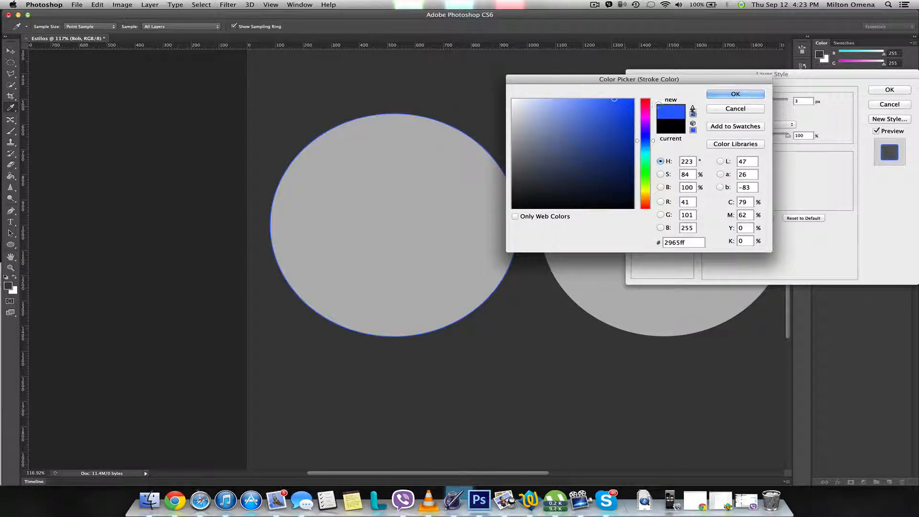
{"action": "left_click", "coordinate": [735, 94]}
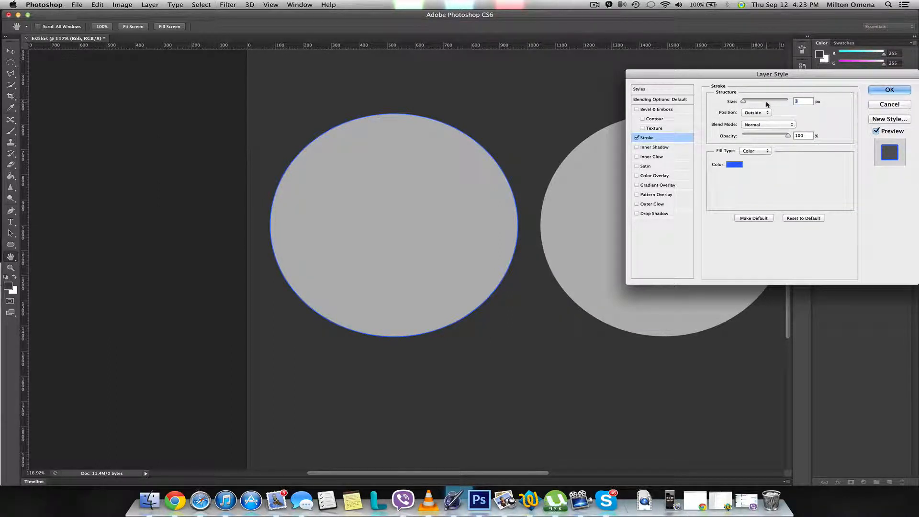
{"action": "type", "text": "10"}
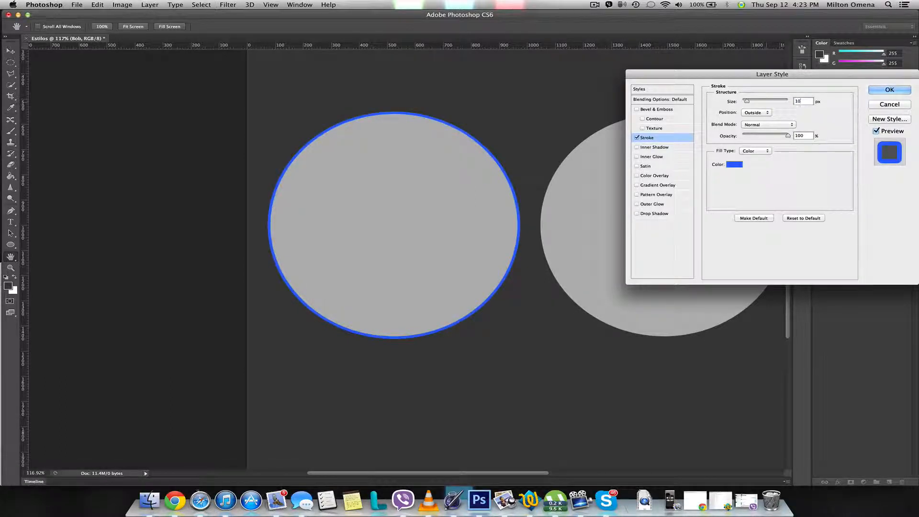
{"action": "key", "text": "Return"}
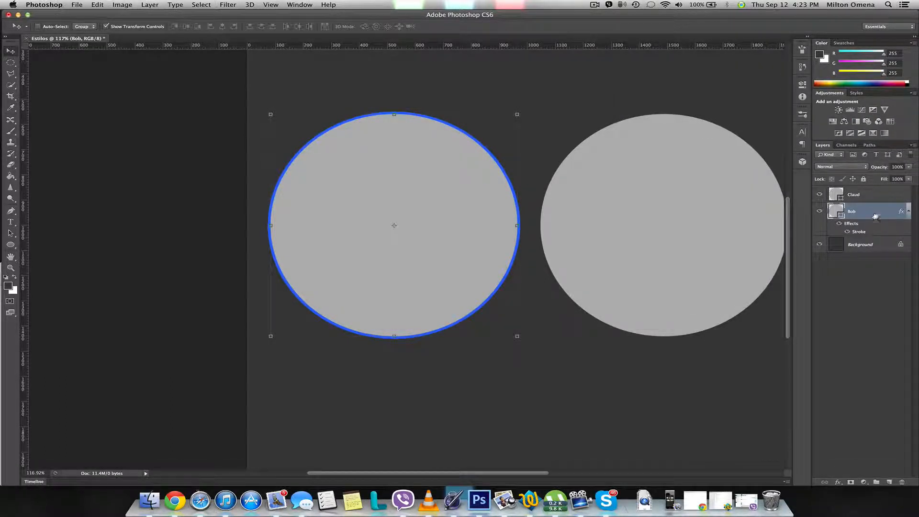
- Reopen the Bob layer's style and set its stroke to 51 px, Inside position and 5% opacity
{"action": "double_click", "coordinate": [880, 222]}
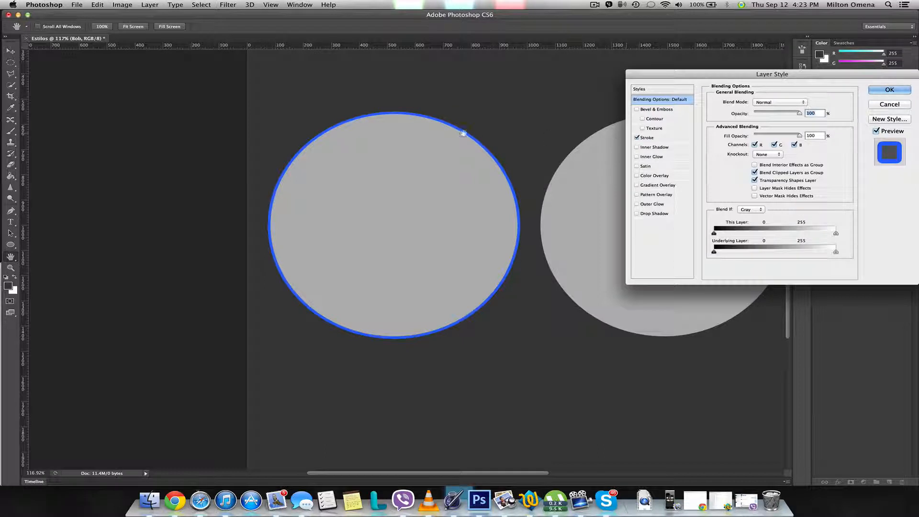
{"action": "left_click", "coordinate": [675, 139]}
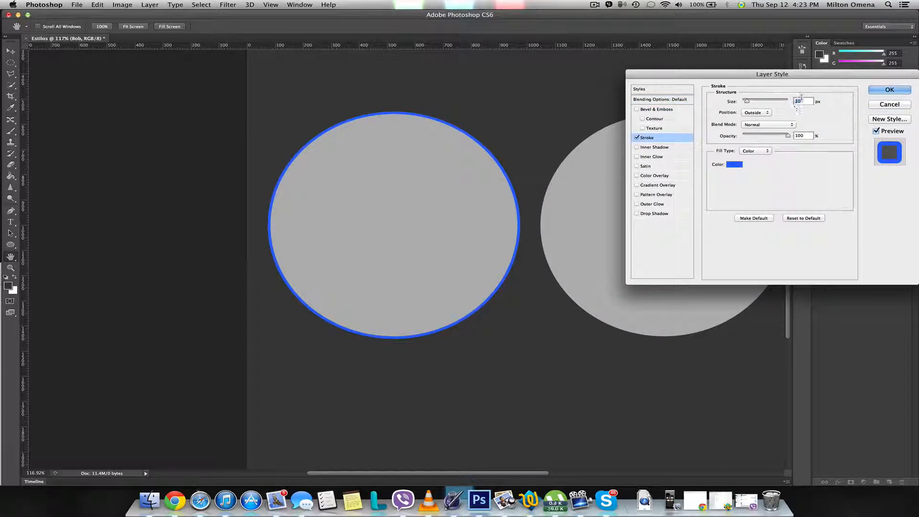
{"action": "left_click_drag", "start_coordinate": [756, 101], "coordinate": [760, 102]}
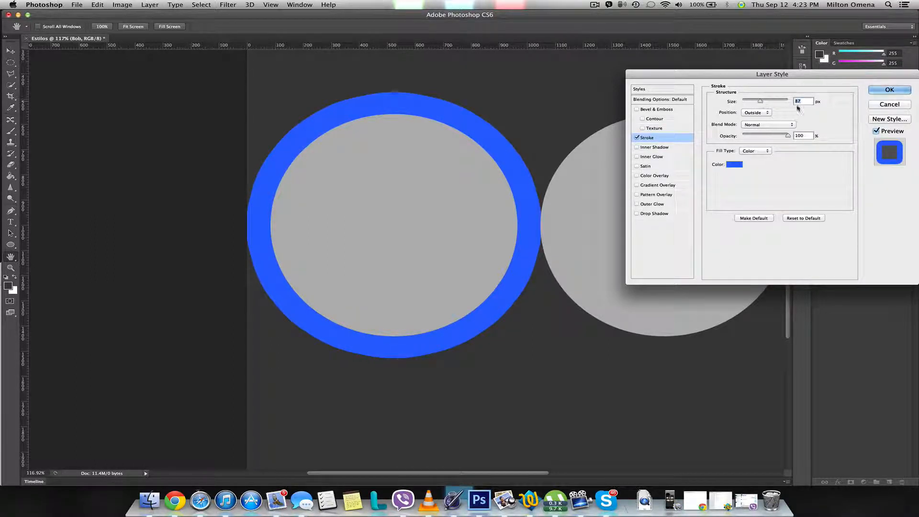
{"action": "left_click", "coordinate": [760, 114]}
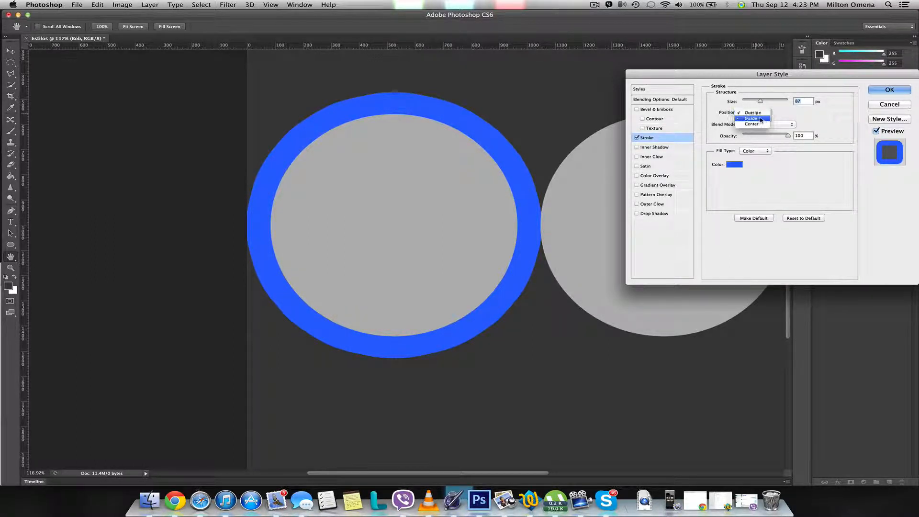
{"action": "left_click", "coordinate": [759, 118]}
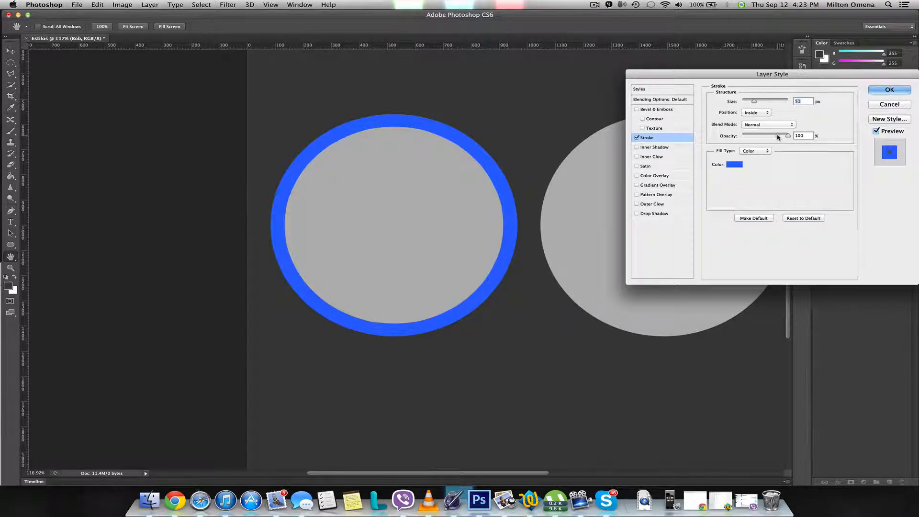
{"action": "left_click_drag", "start_coordinate": [777, 137], "coordinate": [745, 138]}
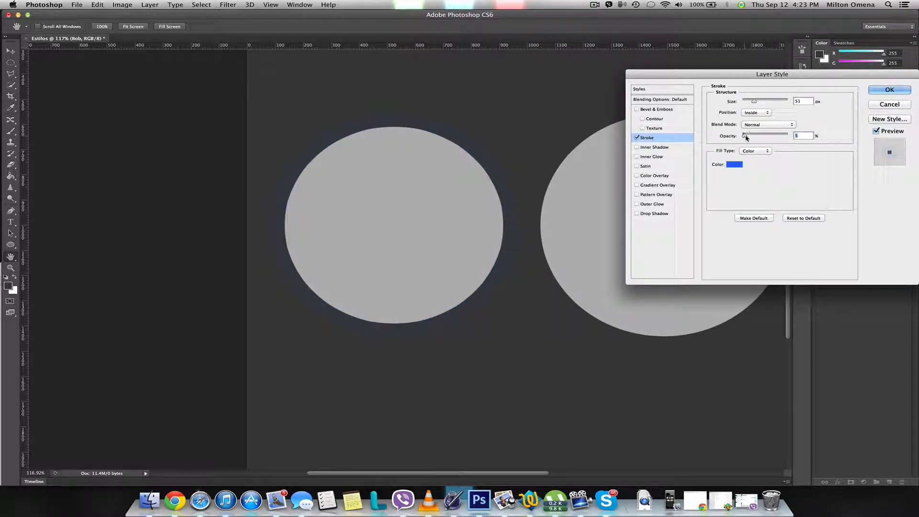
- Recolour the Bob circle's stroke bright green (#54fd0a) and set its opacity to 42%
{"action": "left_click", "coordinate": [734, 164]}
{"action": "left_click_drag", "start_coordinate": [593, 143], "coordinate": [582, 125]}
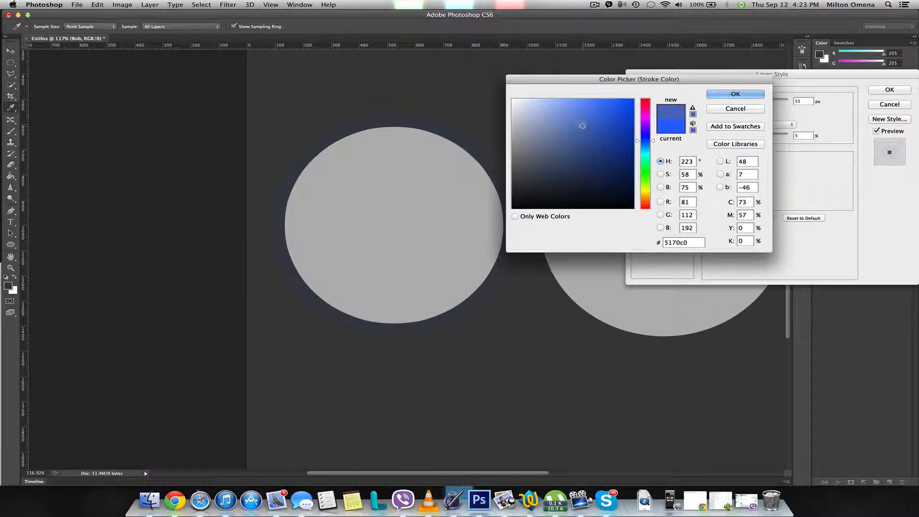
{"action": "left_click_drag", "start_coordinate": [647, 192], "coordinate": [648, 177]}
{"action": "left_click_drag", "start_coordinate": [616, 137], "coordinate": [629, 99]}
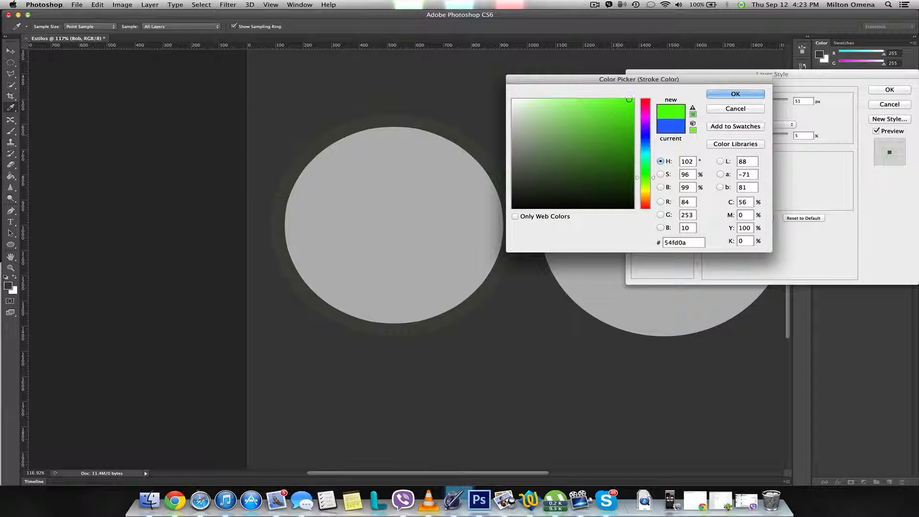
{"action": "left_click", "coordinate": [735, 93]}
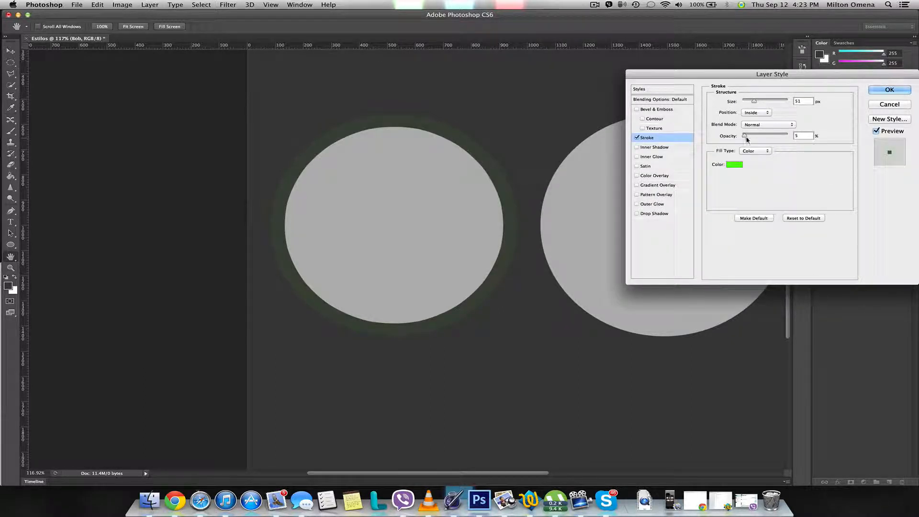
{"action": "left_click_drag", "start_coordinate": [746, 139], "coordinate": [762, 140]}
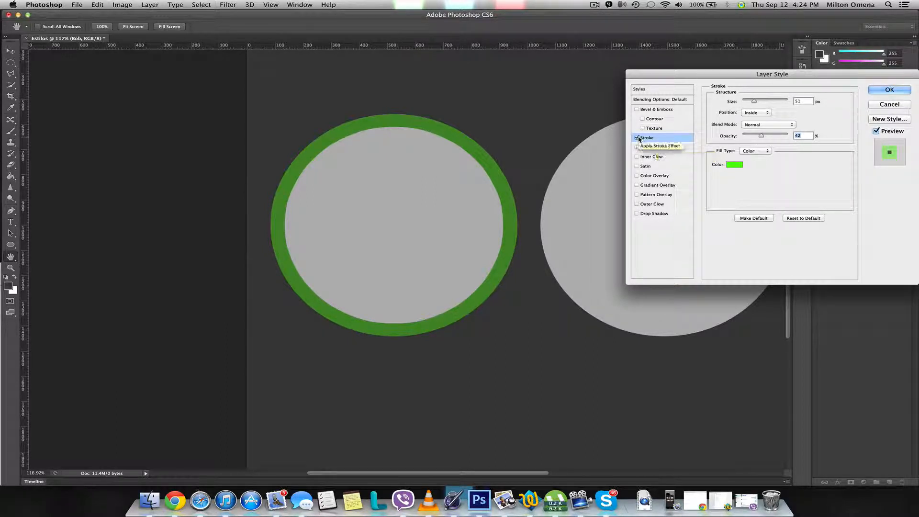
- Enable the Inner Shadow effect on the Bob circle with the stroke switched off, and turn the stroke back on
{"action": "left_click", "coordinate": [637, 138]}
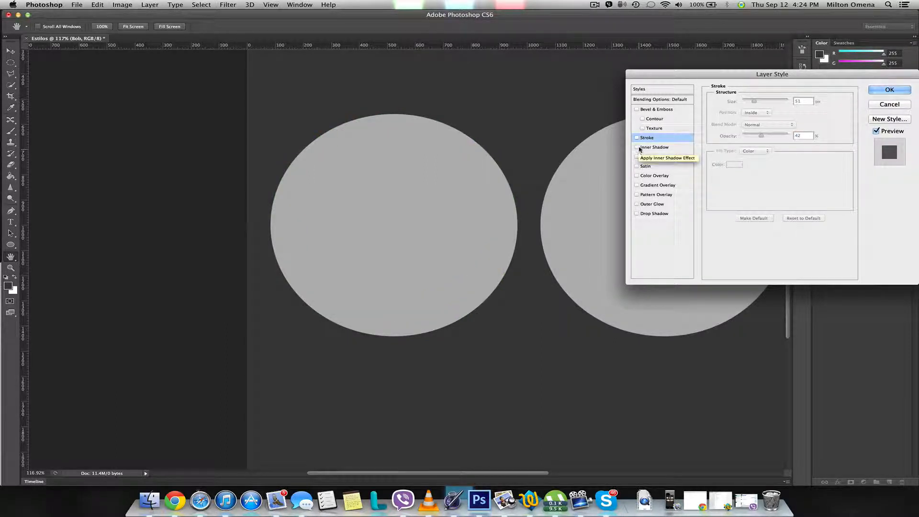
{"action": "left_click", "coordinate": [647, 148]}
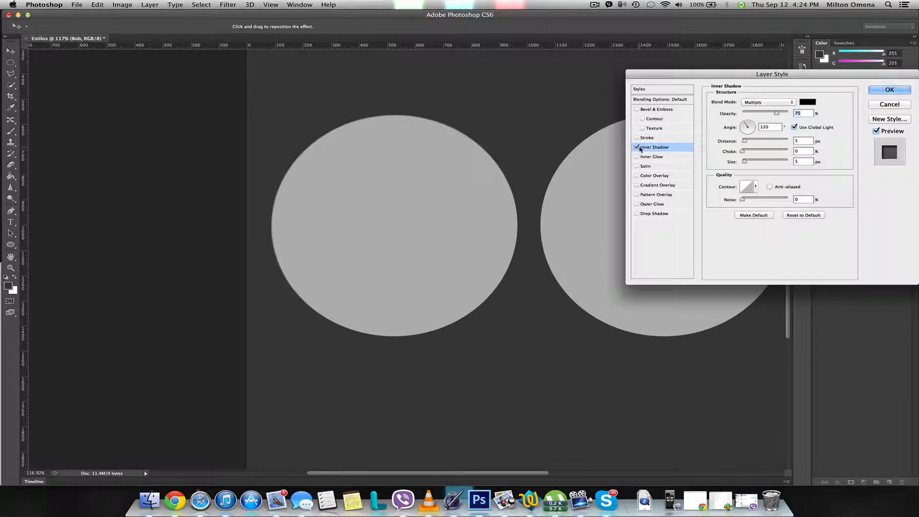
{"action": "left_click", "coordinate": [637, 137]}
{"action": "left_click", "coordinate": [649, 139]}
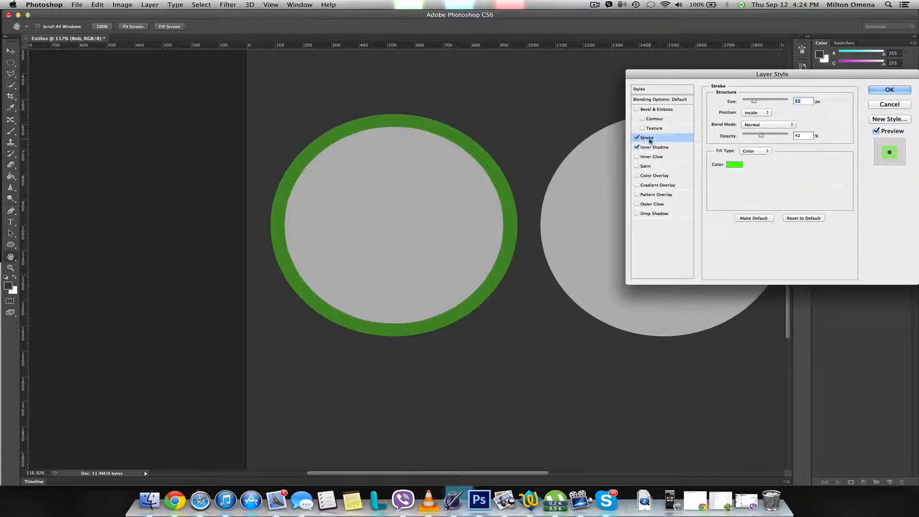
- Try the stroke in the Center position at a size of 16 px, and return its position to Inside
{"action": "left_click", "coordinate": [755, 113]}
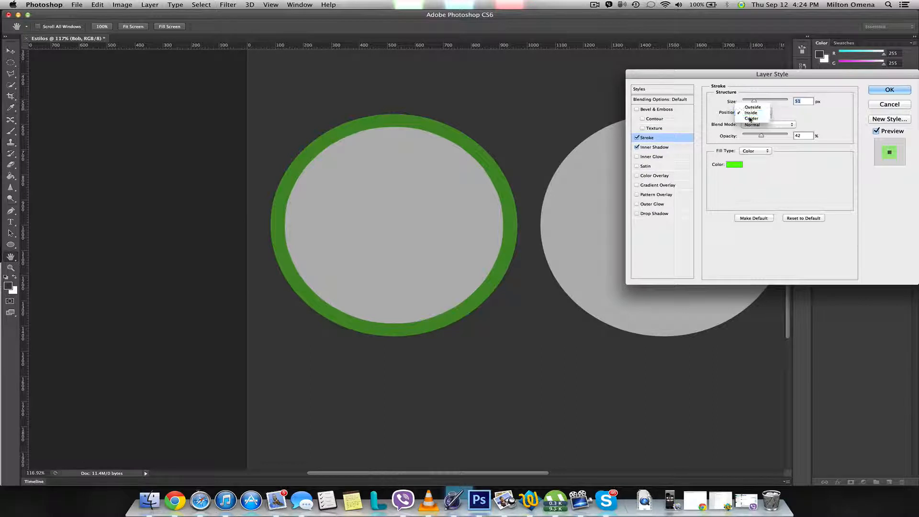
{"action": "left_click", "coordinate": [754, 121]}
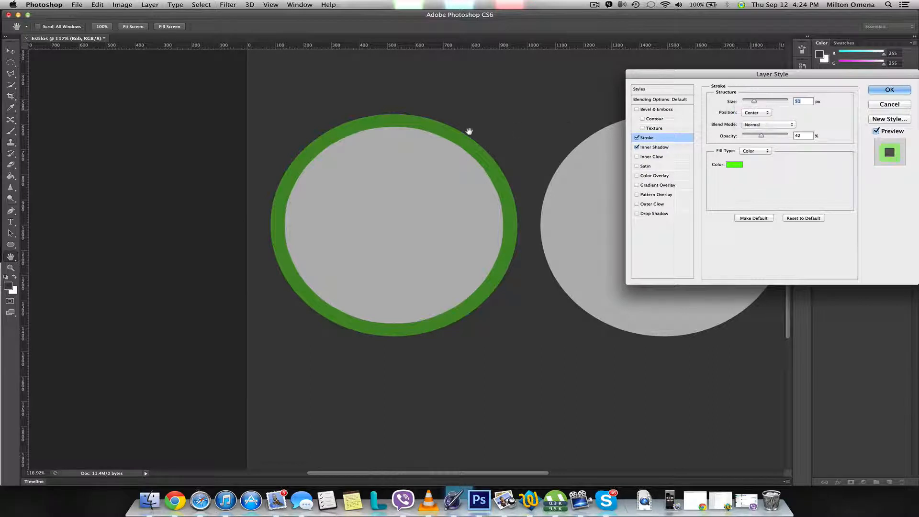
{"action": "left_click", "coordinate": [764, 101]}
{"action": "left_click_drag", "start_coordinate": [764, 102], "coordinate": [746, 101]}
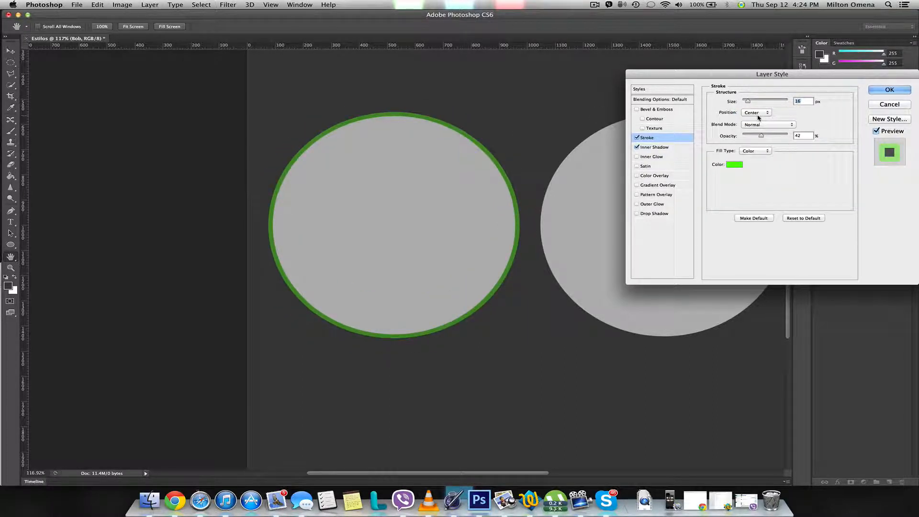
{"action": "left_click", "coordinate": [759, 114]}
{"action": "left_click", "coordinate": [756, 108]}
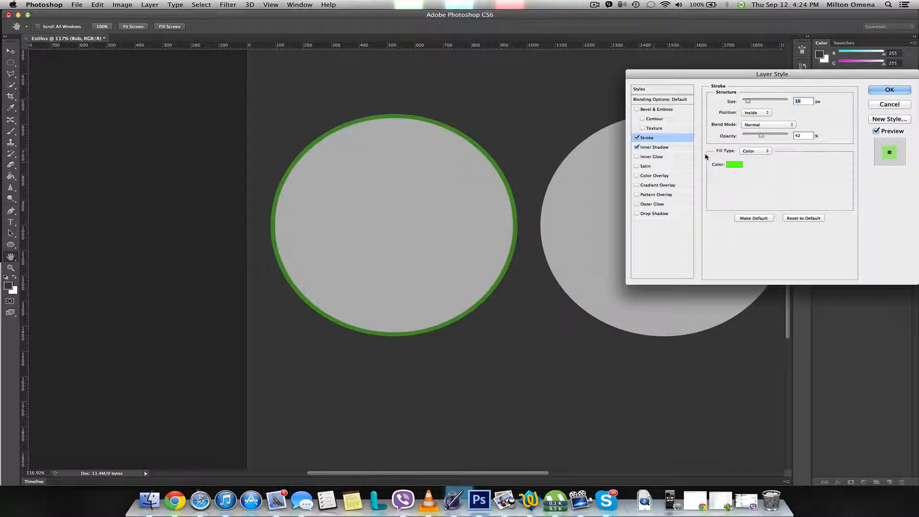
- Recolour the Bob circle's stroke dark grey (#5e5e5e)
{"action": "left_click", "coordinate": [730, 164]}
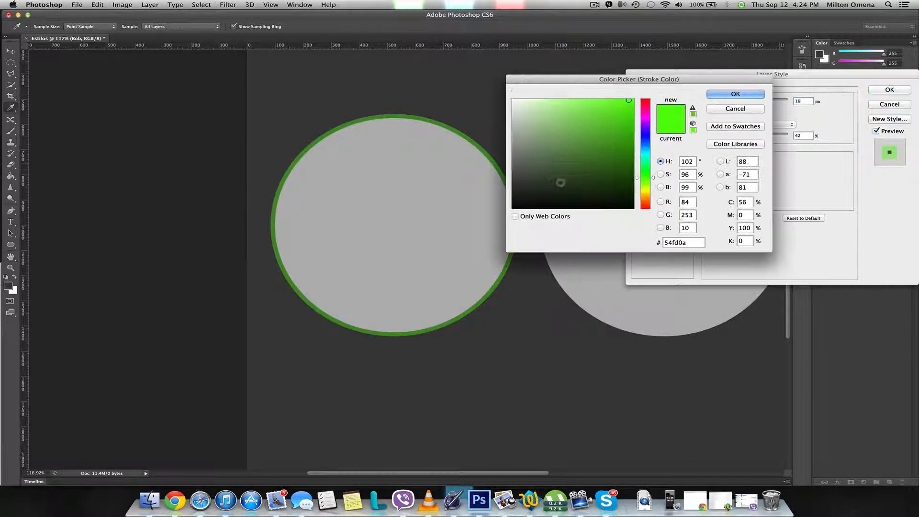
{"action": "left_click", "coordinate": [513, 188]}
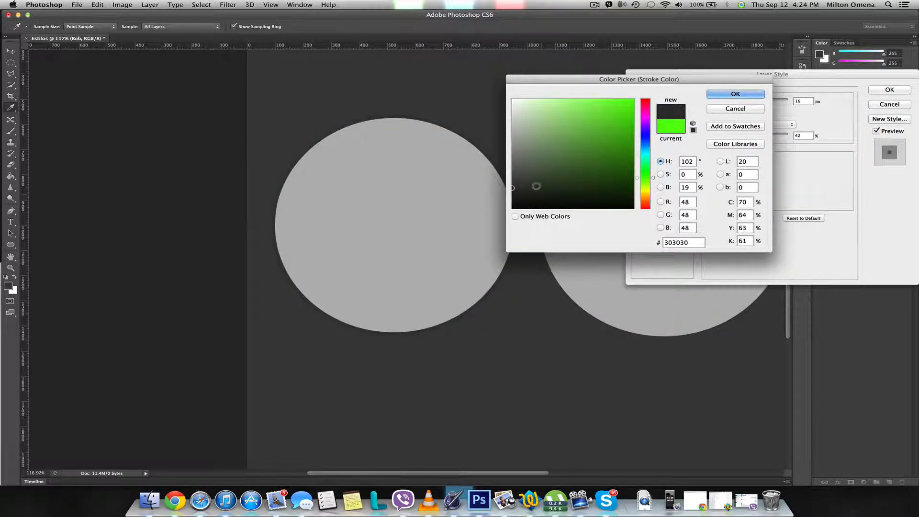
{"action": "left_click", "coordinate": [521, 177]}
{"action": "left_click", "coordinate": [512, 168]}
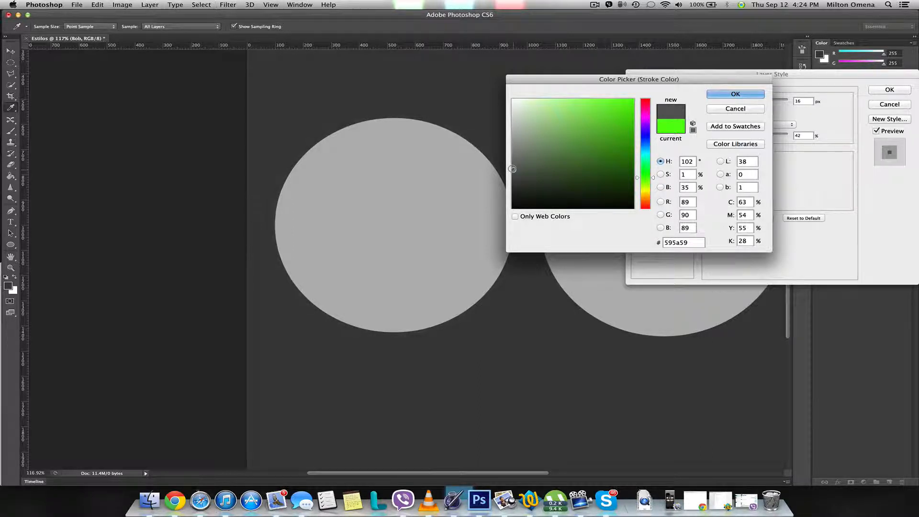
{"action": "left_click", "coordinate": [714, 94]}
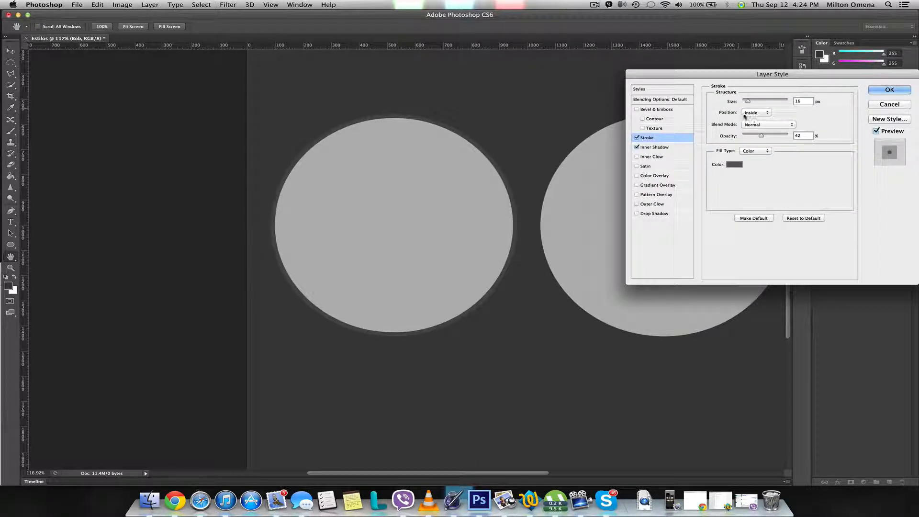
- Recolour the Bob circle's stroke light grey (#dddddd) and set its size to 57 px
{"action": "left_click", "coordinate": [734, 164]}
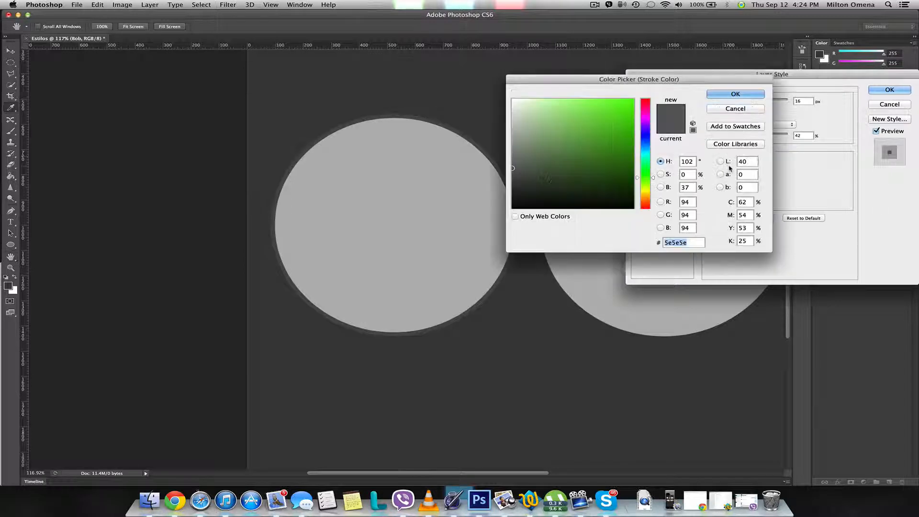
{"action": "left_click", "coordinate": [558, 127]}
{"action": "left_click", "coordinate": [513, 114]}
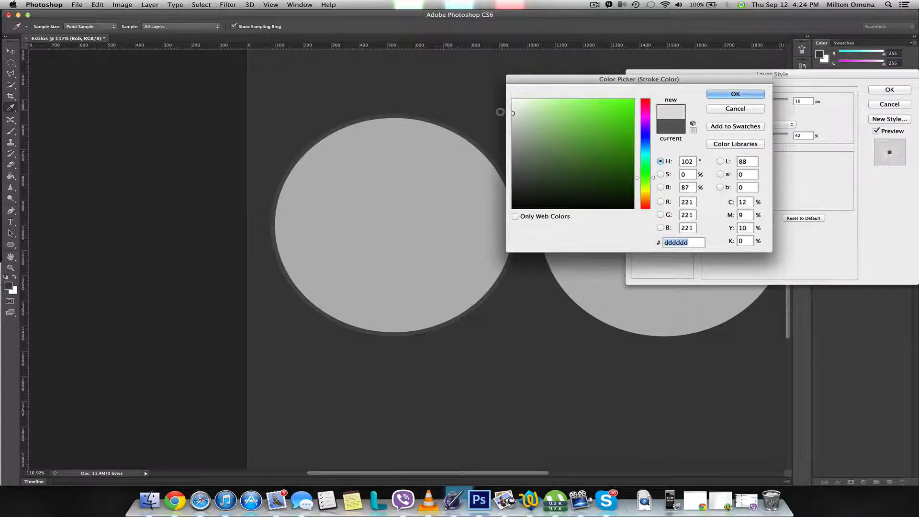
{"action": "left_click", "coordinate": [735, 94]}
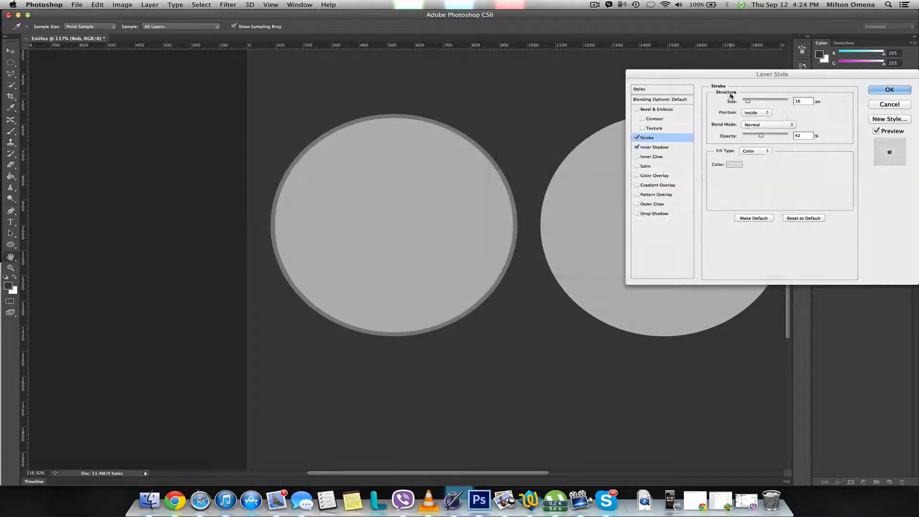
{"action": "left_click", "coordinate": [755, 101]}
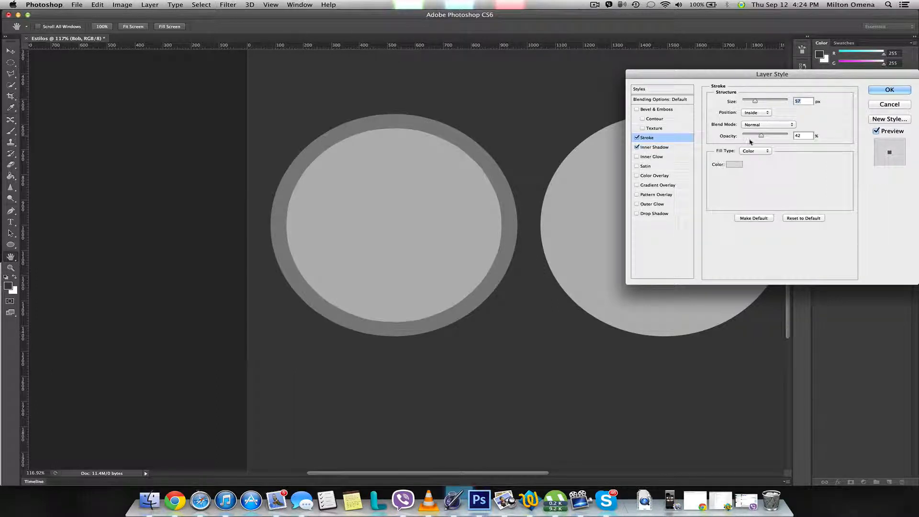
- Turn off the Bob circle's stroke and toggle Inner Shadow so that it is the only effect enabled
{"action": "left_click", "coordinate": [675, 148]}
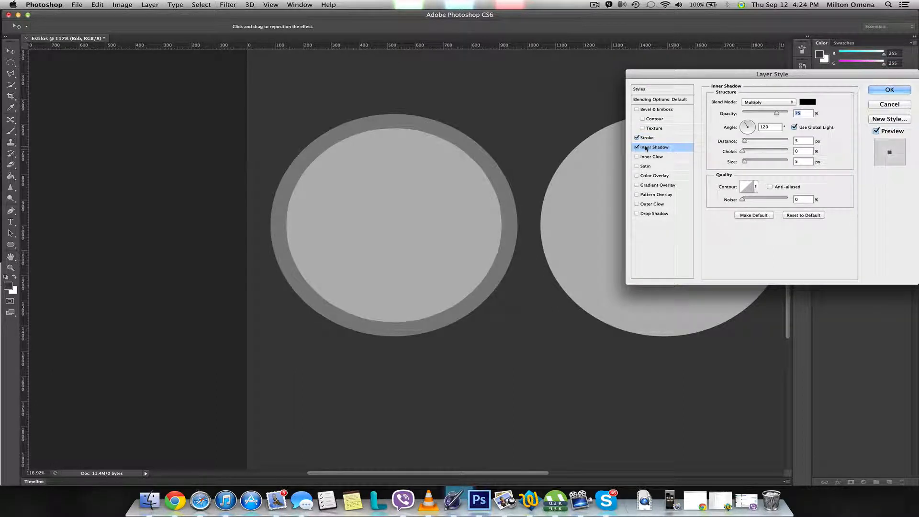
{"action": "left_click", "coordinate": [636, 148]}
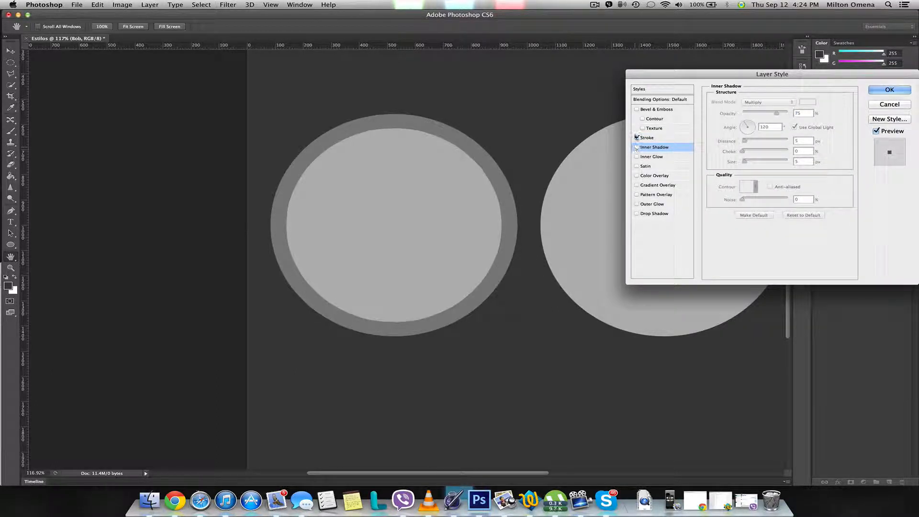
{"action": "left_click", "coordinate": [636, 138]}
{"action": "left_click", "coordinate": [637, 148]}
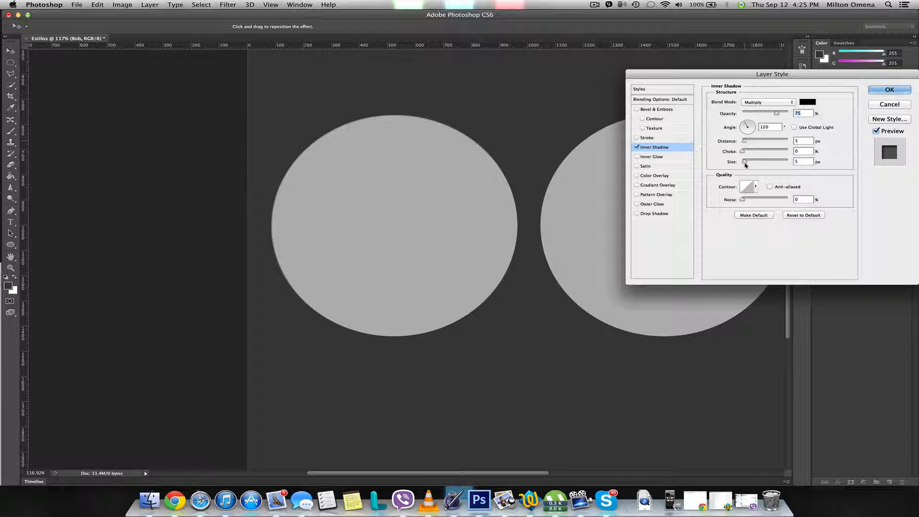
- Set the inner shadow's size to 20 px and its distance to 20 px, trying a distance of 10 px first
{"action": "double_click", "coordinate": [799, 161]}
{"action": "type", "text": "20"}
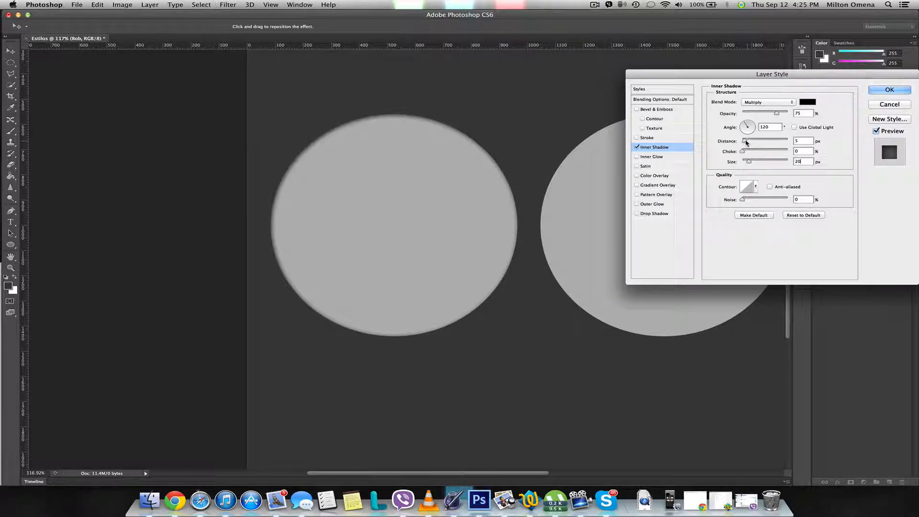
{"action": "double_click", "coordinate": [796, 140]}
{"action": "type", "text": "10"}
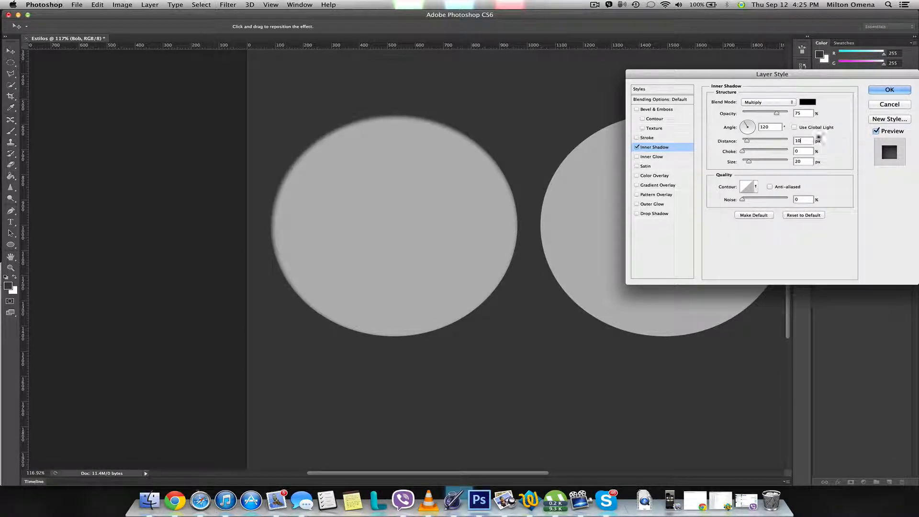
{"action": "key", "text": "Left"}
{"action": "key", "text": "BackSpace"}
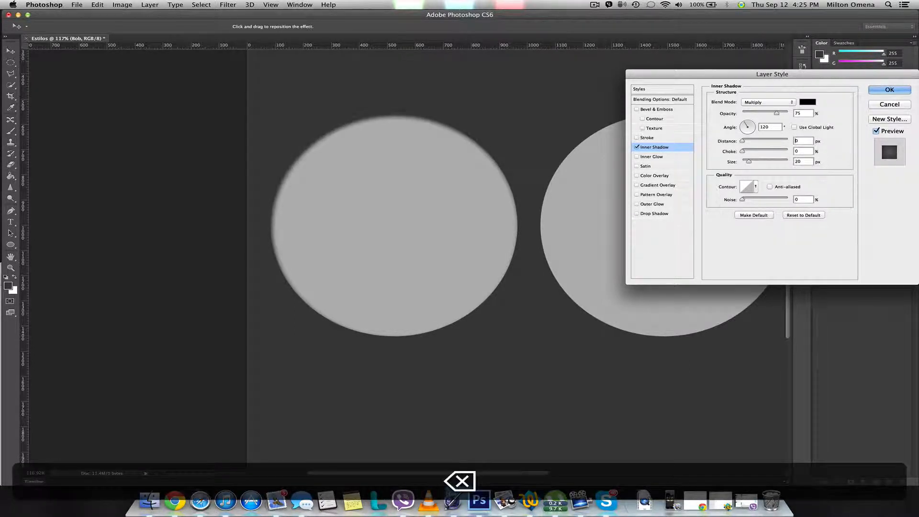
{"action": "type", "text": "2"}
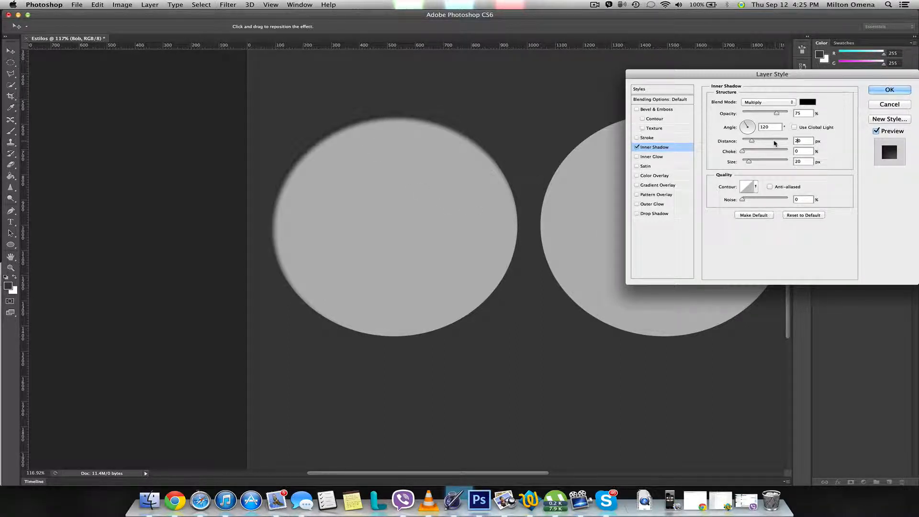
- Try several lighting angles for the inner shadow and set the angle to about 4°
{"action": "left_click", "coordinate": [743, 129]}
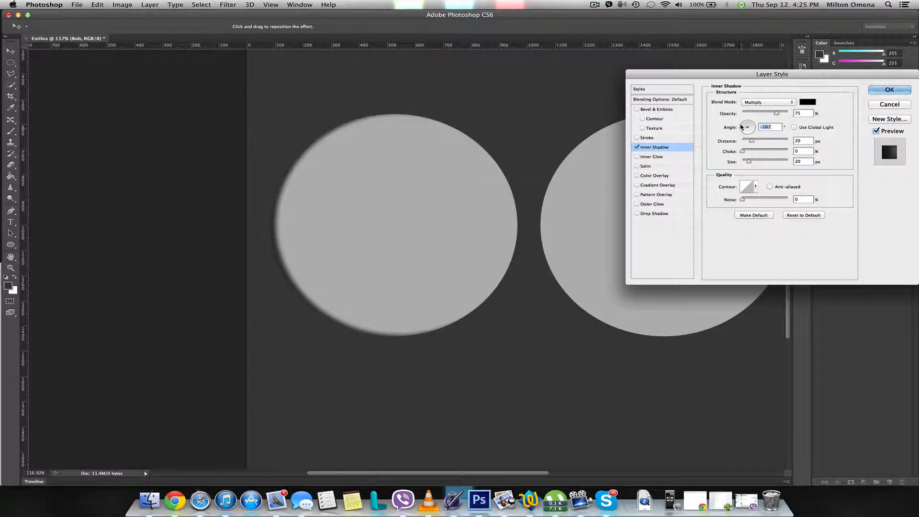
{"action": "left_click", "coordinate": [740, 126]}
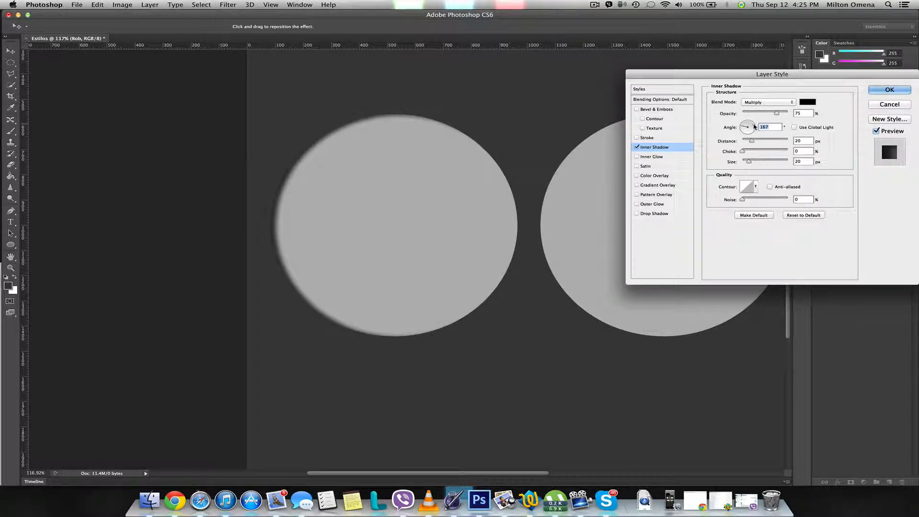
{"action": "left_click", "coordinate": [755, 127]}
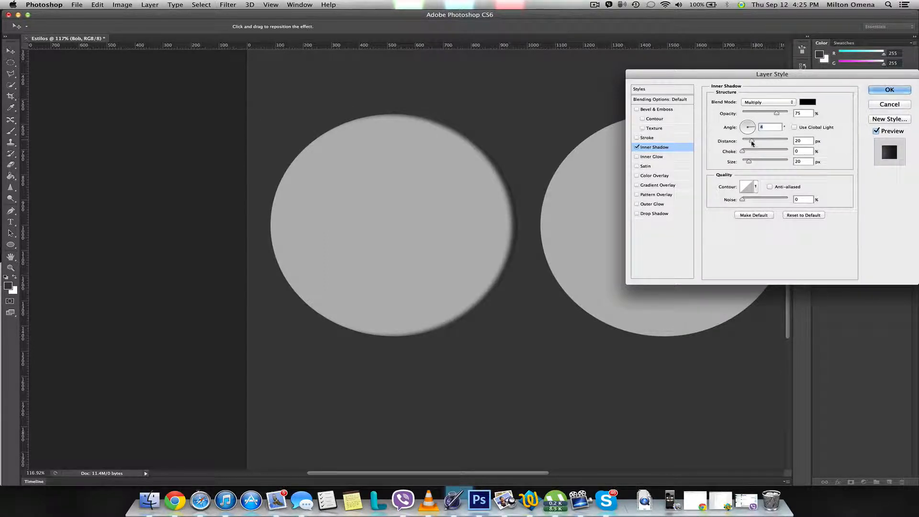
- Try an inner shadow distance of 191 px, set it to 7 px, and set the size to 70 px
{"action": "left_click_drag", "start_coordinate": [757, 142], "coordinate": [781, 141]}
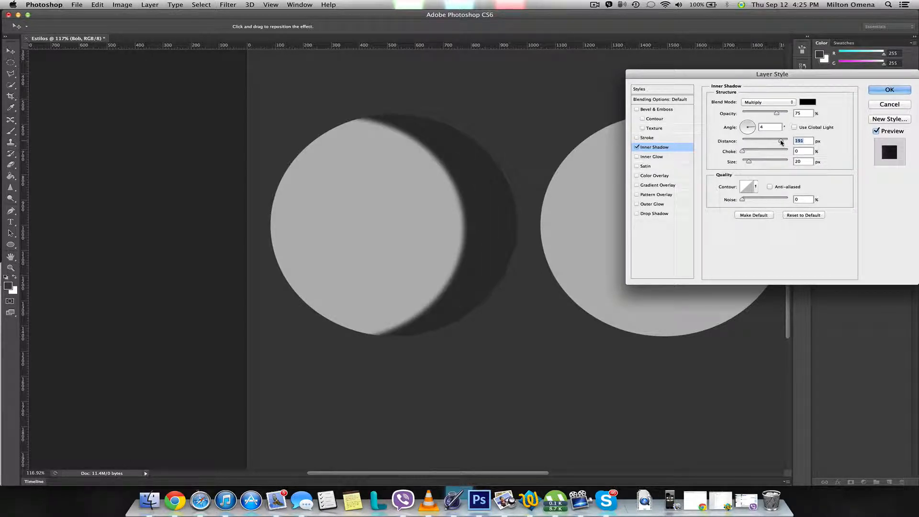
{"action": "type", "text": "7"}
{"action": "left_click", "coordinate": [754, 162]}
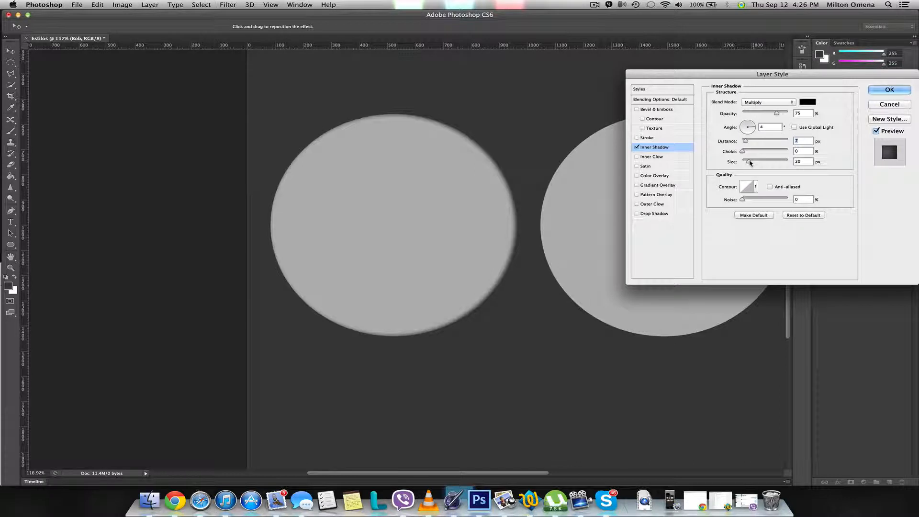
{"action": "left_click_drag", "start_coordinate": [754, 163], "coordinate": [757, 162]}
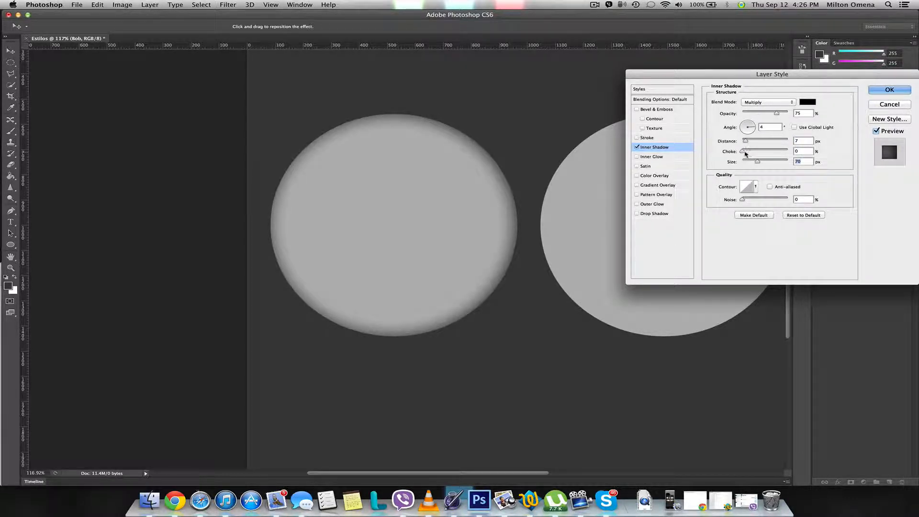
- Try inner shadow choke values of 41% and 100%, and set the choke to 27%
{"action": "left_click_drag", "start_coordinate": [743, 151], "coordinate": [761, 152]}
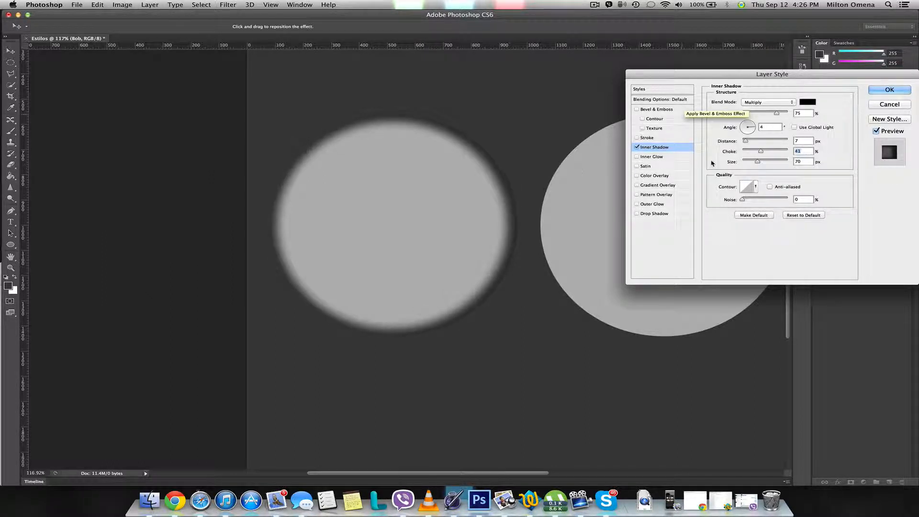
{"action": "left_click_drag", "start_coordinate": [759, 152], "coordinate": [790, 152]}
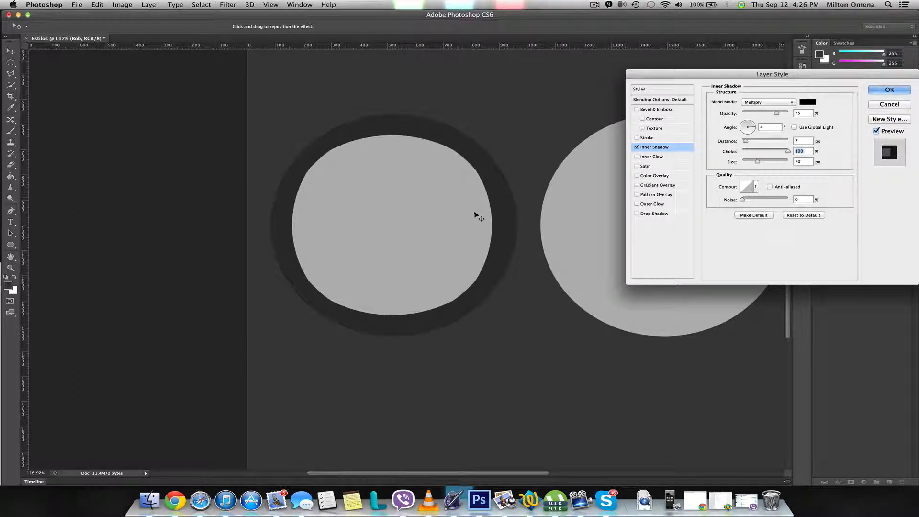
{"action": "left_click_drag", "start_coordinate": [787, 151], "coordinate": [756, 152]}
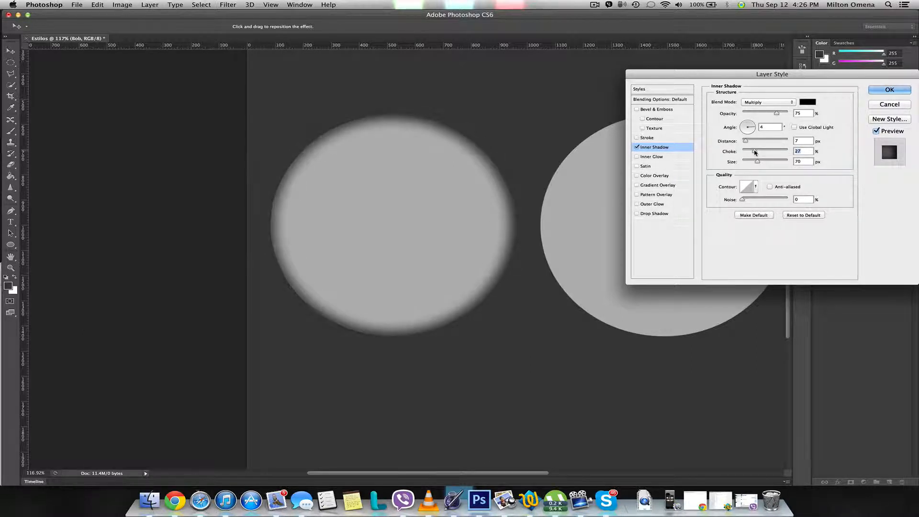
- Try several contour presets on the inner shadow and keep the fifth one in the first row
{"action": "left_click", "coordinate": [756, 187]}
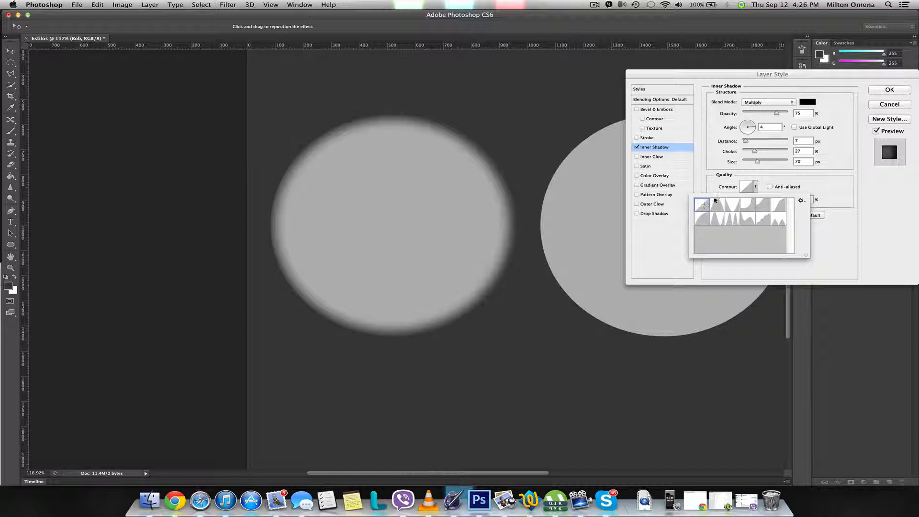
{"action": "left_click", "coordinate": [717, 204]}
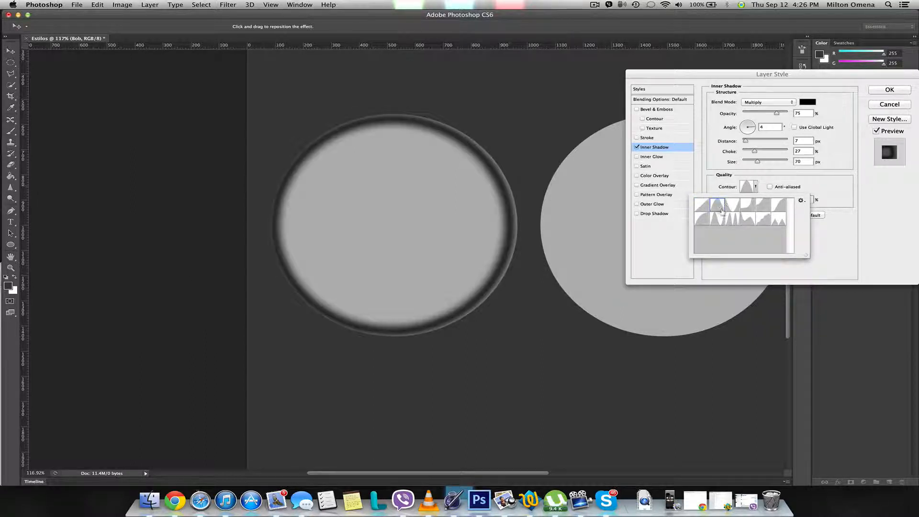
{"action": "left_click", "coordinate": [700, 219]}
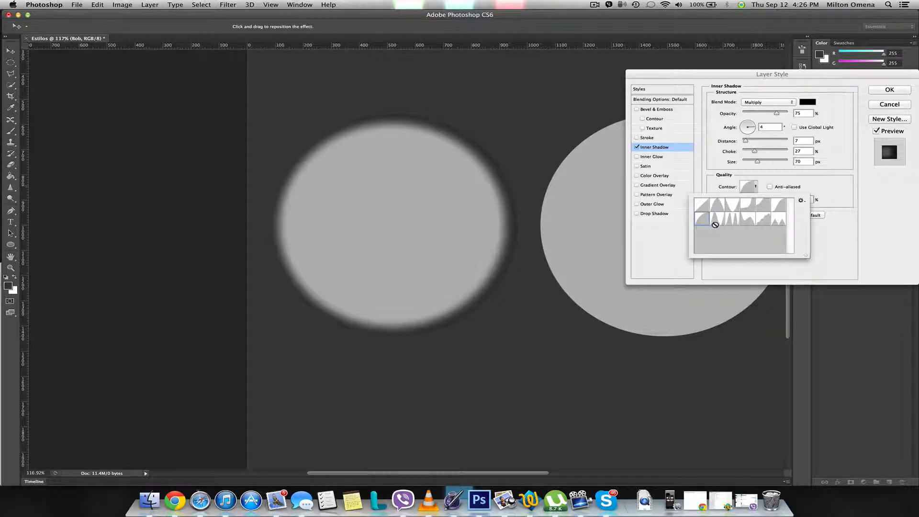
{"action": "left_click", "coordinate": [717, 221]}
{"action": "left_click", "coordinate": [748, 219]}
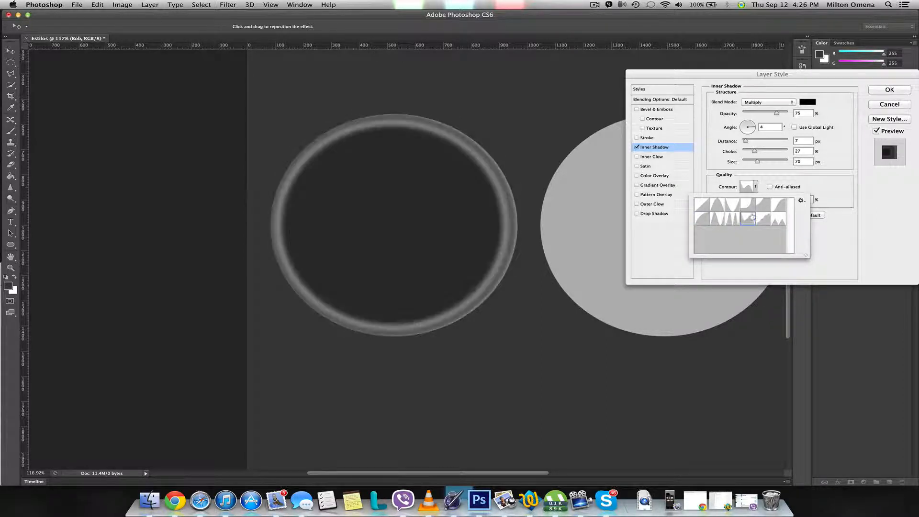
{"action": "left_click", "coordinate": [765, 219]}
{"action": "left_click", "coordinate": [778, 219]}
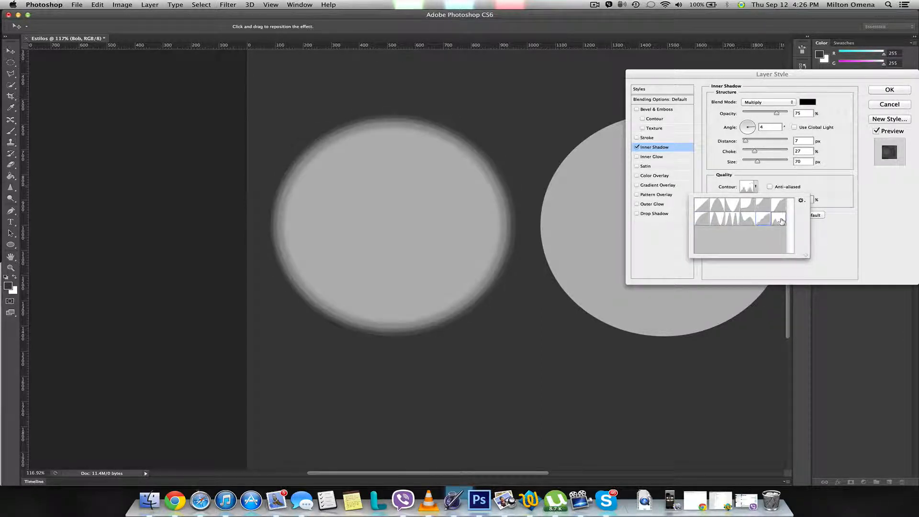
{"action": "left_click", "coordinate": [778, 205]}
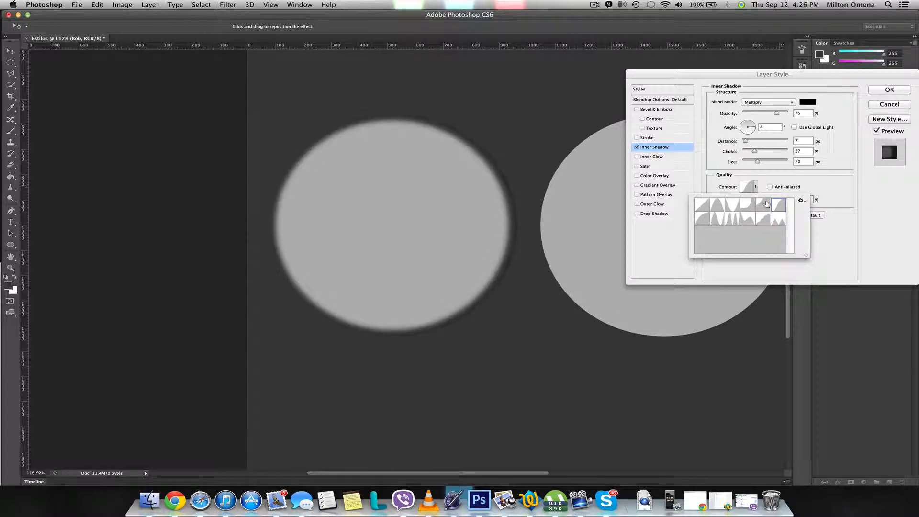
{"action": "left_click", "coordinate": [765, 205]}
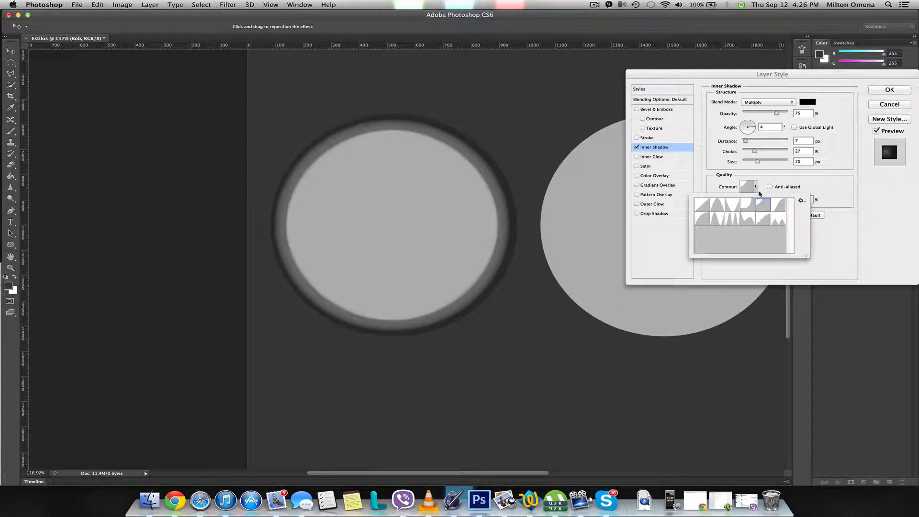
{"action": "left_click", "coordinate": [759, 194]}
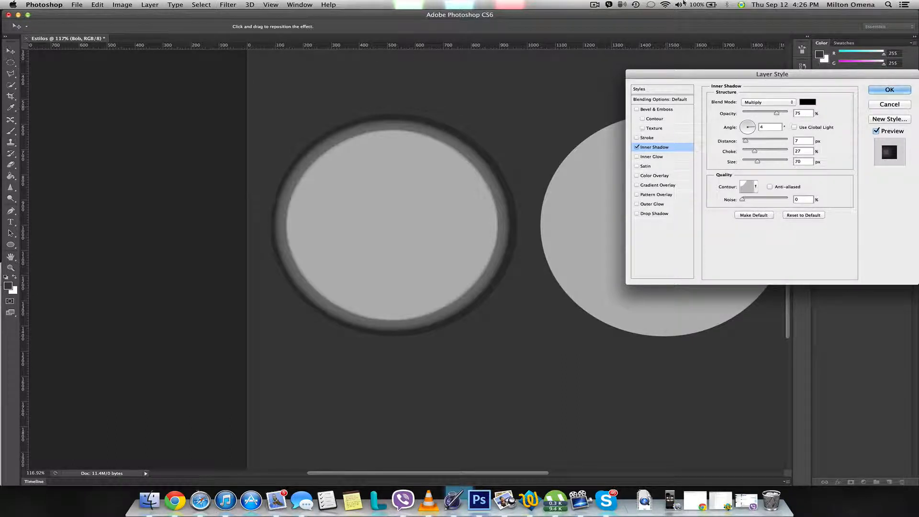
{"action": "left_click", "coordinate": [595, 4]}
{"action": "left_click", "coordinate": [598, 4]}
- Switch off Inner Shadow, enable Inner Glow on the Bob circle, and recolour the glow a stronger yellow
{"action": "left_click", "coordinate": [637, 148]}
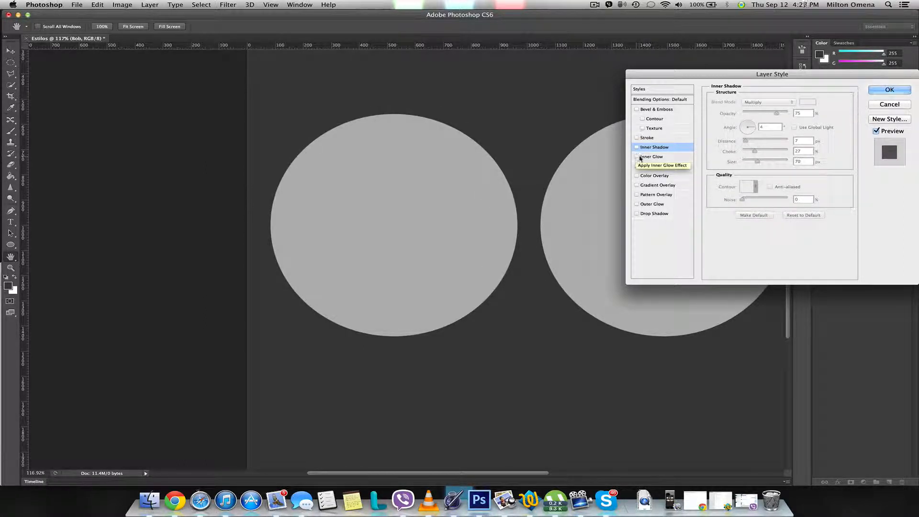
{"action": "left_click", "coordinate": [637, 157]}
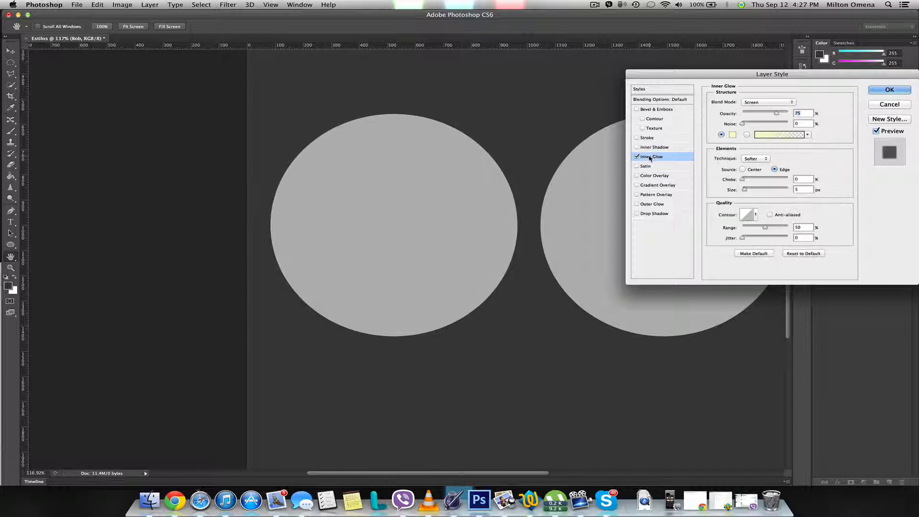
{"action": "left_click", "coordinate": [732, 134]}
{"action": "left_click", "coordinate": [610, 103]}
{"action": "left_click_drag", "start_coordinate": [610, 103], "coordinate": [553, 87]}
{"action": "left_click", "coordinate": [737, 94]}
- Try the inner glow from the Center, return its source to Edge, and set the size to 95 px and choke to 70%
{"action": "left_click", "coordinate": [743, 169]}
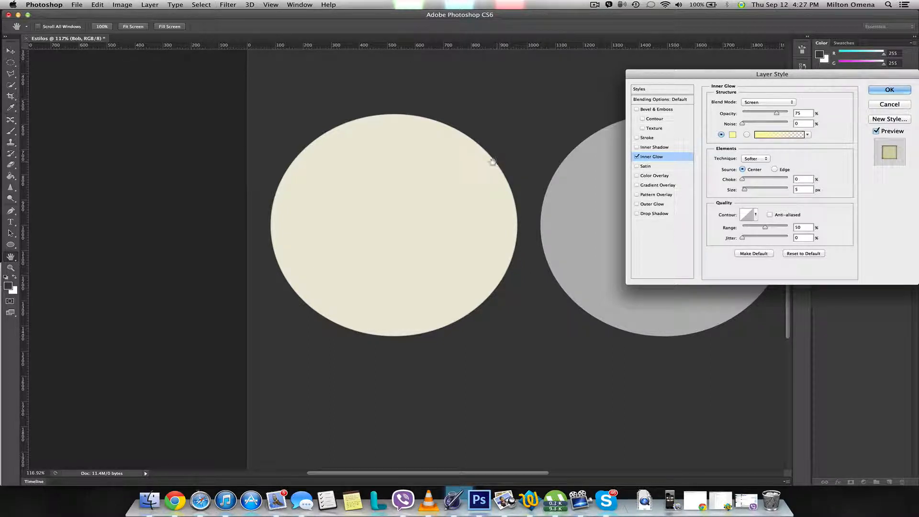
{"action": "left_click", "coordinate": [776, 169]}
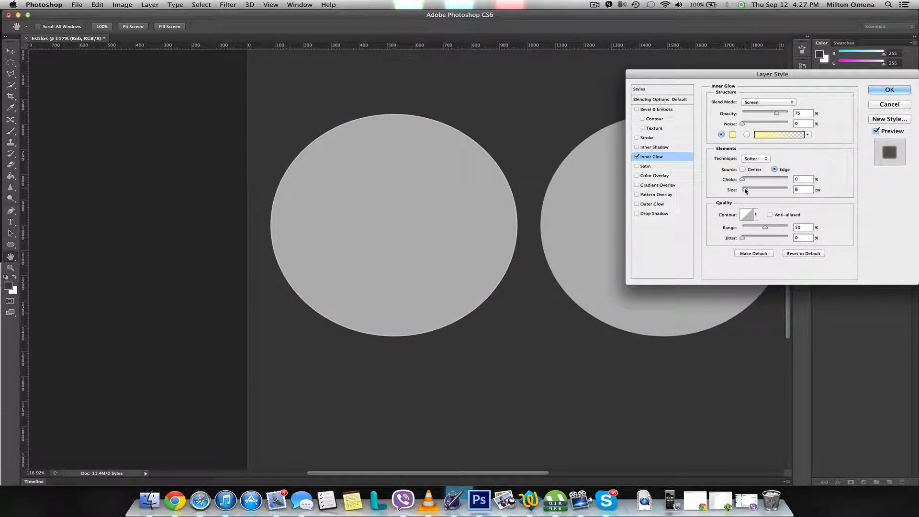
{"action": "left_click_drag", "start_coordinate": [745, 191], "coordinate": [753, 190]}
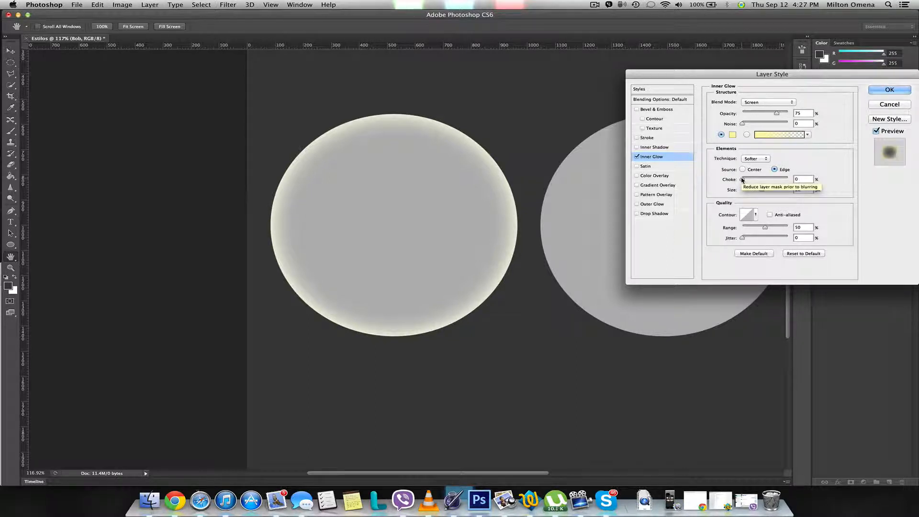
{"action": "left_click_drag", "start_coordinate": [742, 179], "coordinate": [776, 181]}
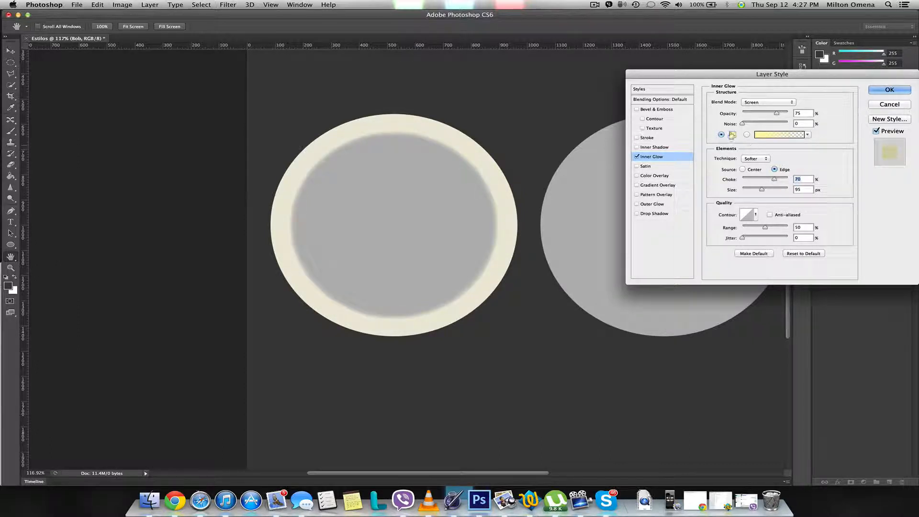
- Recolour the Bob circle's inner glow blue (#646bff)
{"action": "left_click", "coordinate": [732, 135]}
{"action": "left_click", "coordinate": [645, 136]}
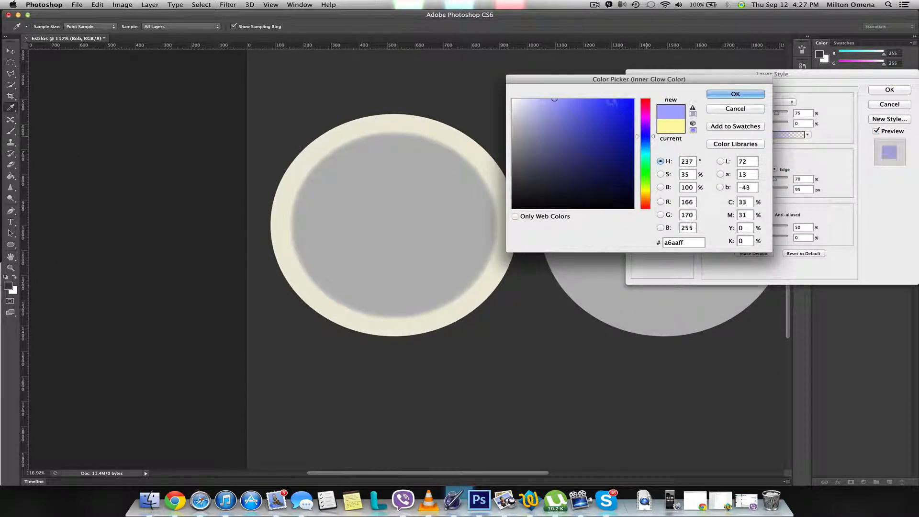
{"action": "left_click", "coordinate": [612, 102]}
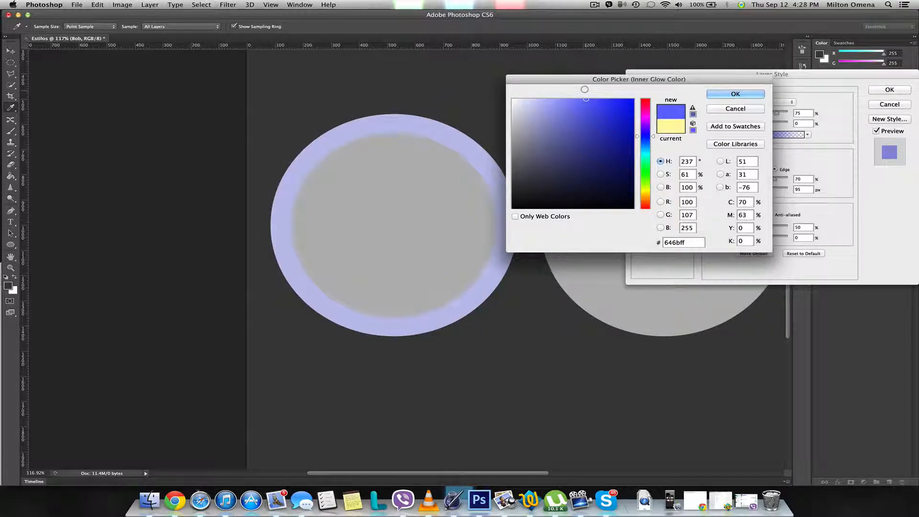
{"action": "left_click", "coordinate": [715, 92]}
- Set the inner glow's source to Center with choke 0% and size 234 px, and recolour it pale blue (#bdc0ff)
{"action": "left_click", "coordinate": [743, 169]}
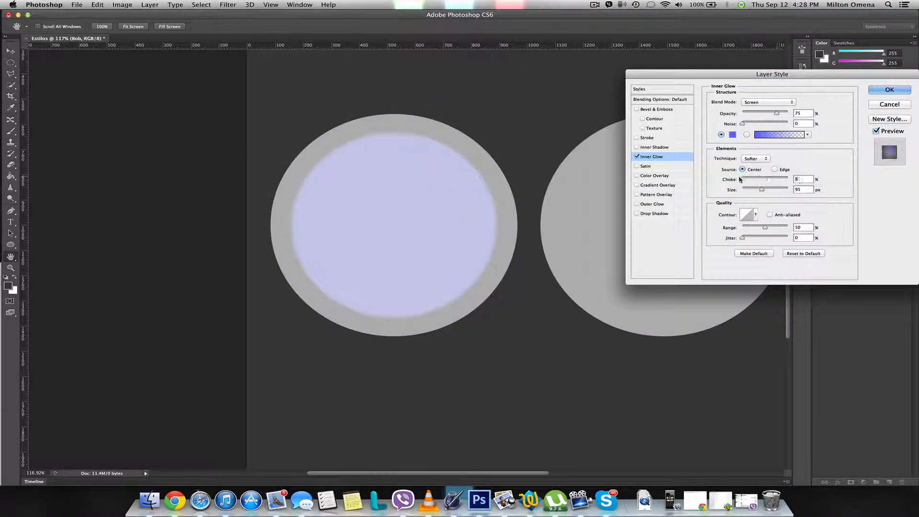
{"action": "mouse_move", "coordinate": [774, 178]}
{"action": "left_mouse_down"}
{"action": "mouse_move", "coordinate": [742, 179]}
{"action": "mouse_move", "coordinate": [786, 189]}
{"action": "left_mouse_up"}
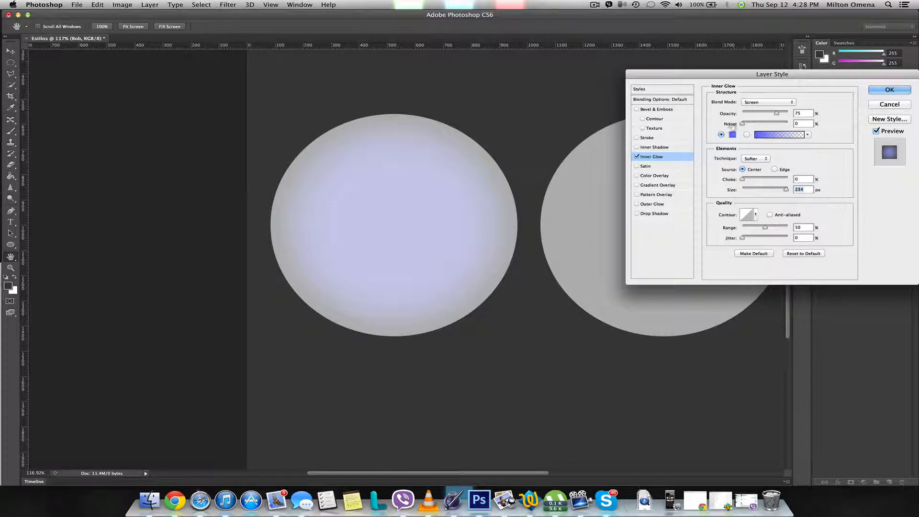
{"action": "left_click", "coordinate": [733, 135]}
{"action": "left_click", "coordinate": [543, 99]}
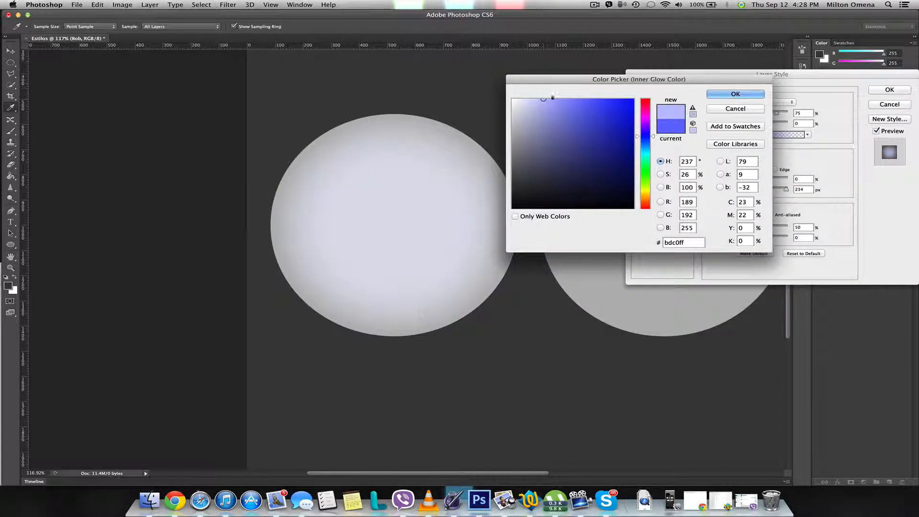
{"action": "left_click", "coordinate": [741, 94]}
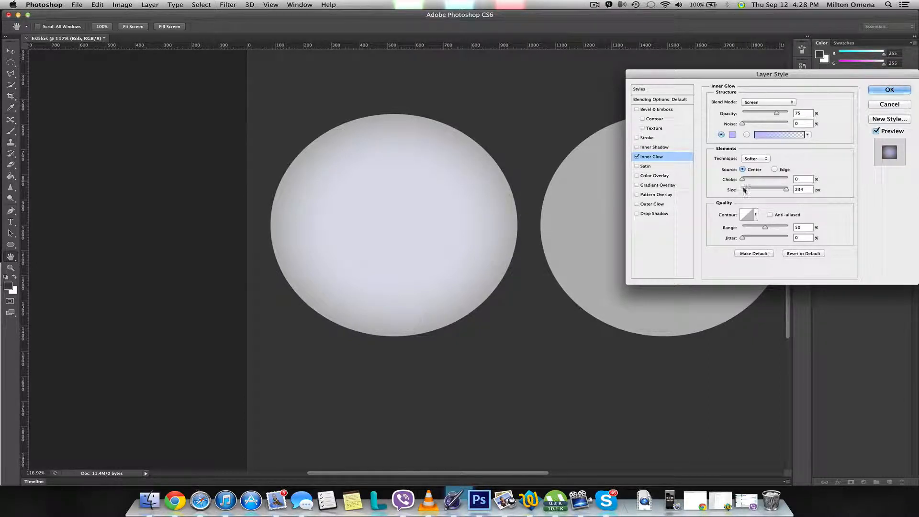
- Return the inner glow's source to Edge and set its noise to 10%
{"action": "left_click", "coordinate": [774, 170]}
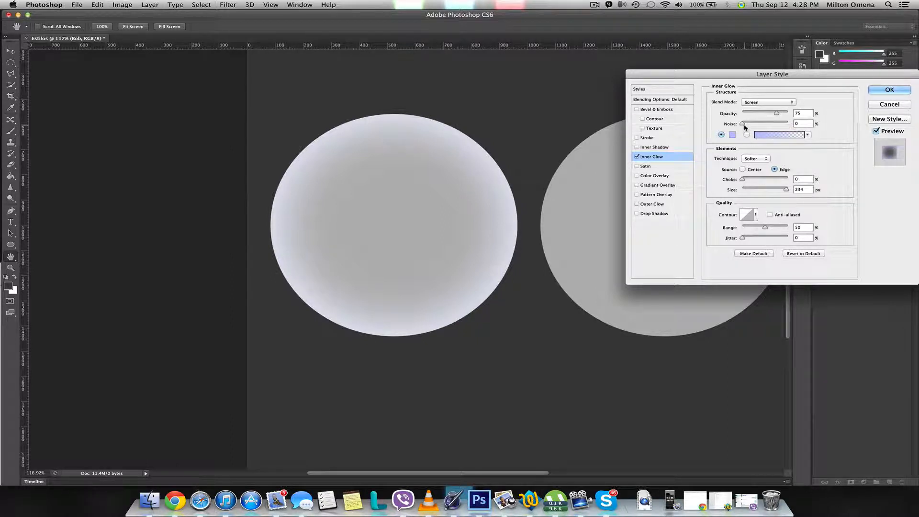
{"action": "left_click_drag", "start_coordinate": [744, 126], "coordinate": [757, 125]}
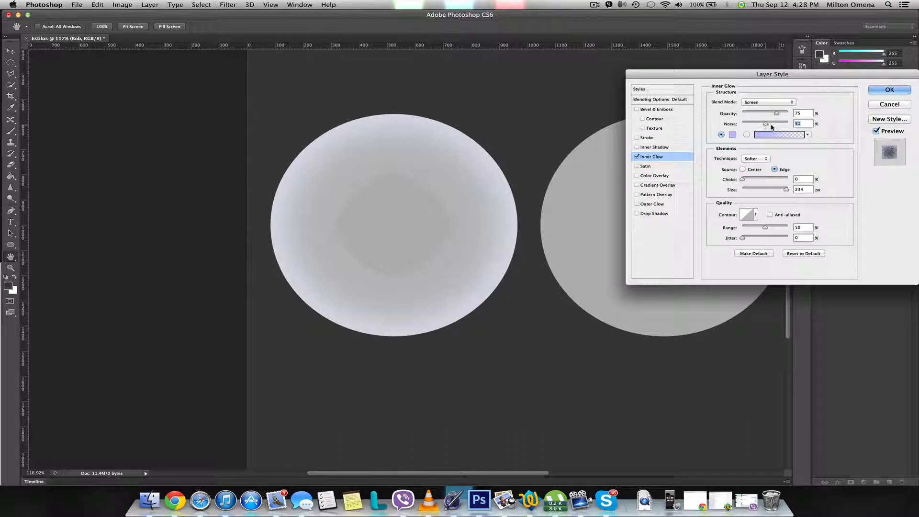
{"action": "left_click_drag", "start_coordinate": [772, 125], "coordinate": [739, 126]}
{"action": "left_click", "coordinate": [748, 124]}
- Recolour the Bob circle's inner glow pale cyan (#bdfff8)
{"action": "left_click", "coordinate": [732, 134]}
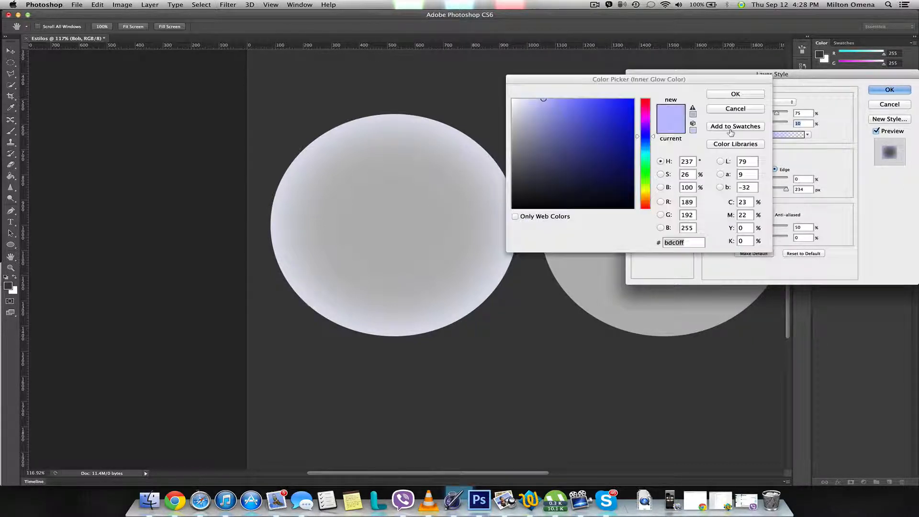
{"action": "left_click", "coordinate": [641, 156]}
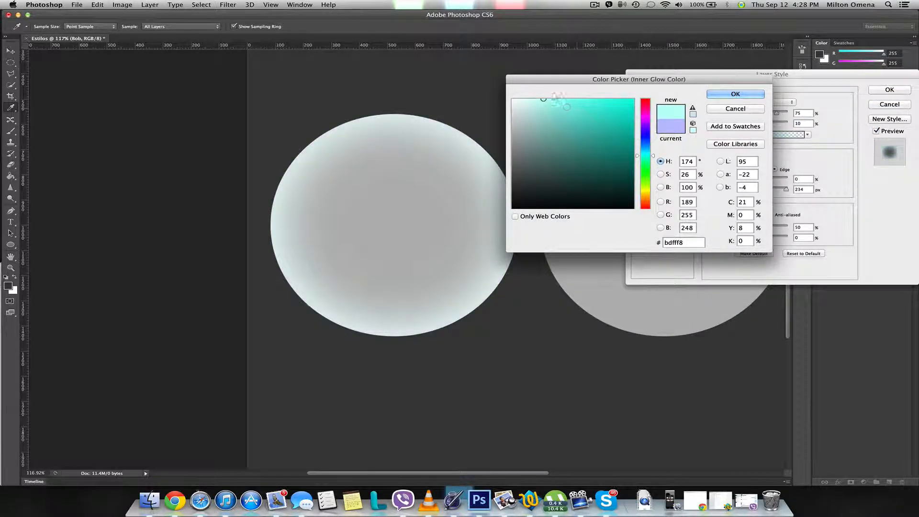
{"action": "left_click", "coordinate": [735, 94]}
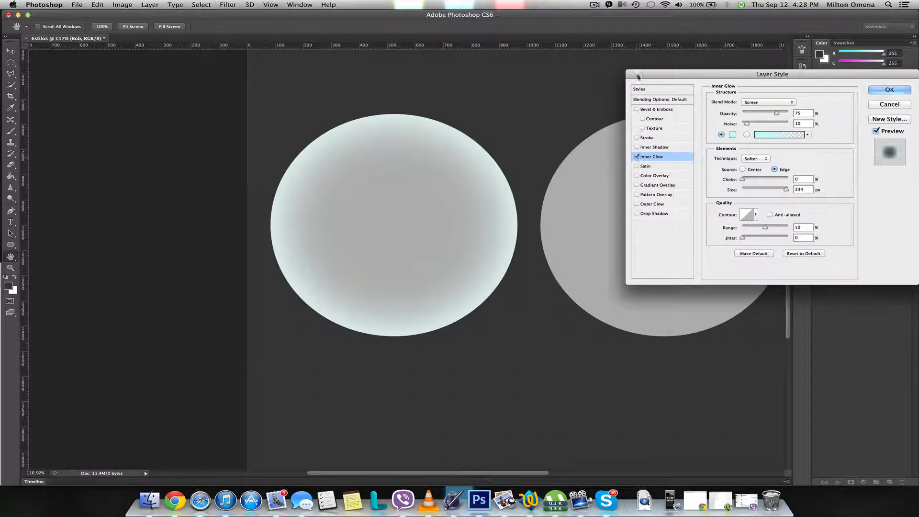
{"action": "left_click", "coordinate": [598, 3]}
{"action": "left_click", "coordinate": [597, 3]}
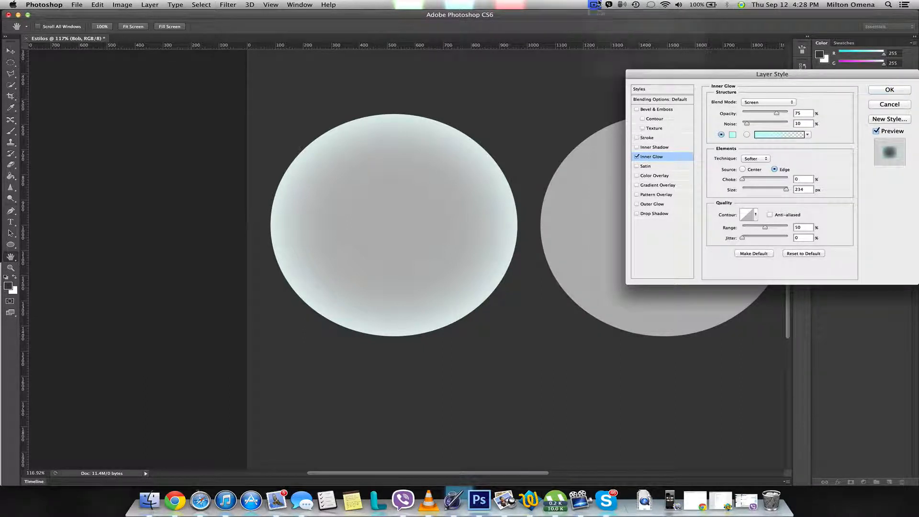
- Switch off Inner Glow, enable Satin on the Bob circle and show the Satin settings
{"action": "left_click", "coordinate": [637, 157]}
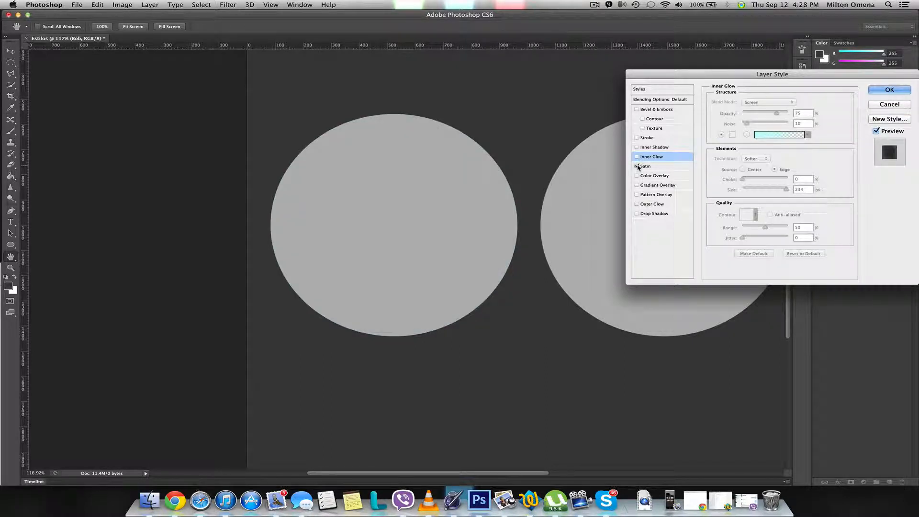
{"action": "left_click", "coordinate": [636, 166]}
{"action": "left_click", "coordinate": [653, 166]}
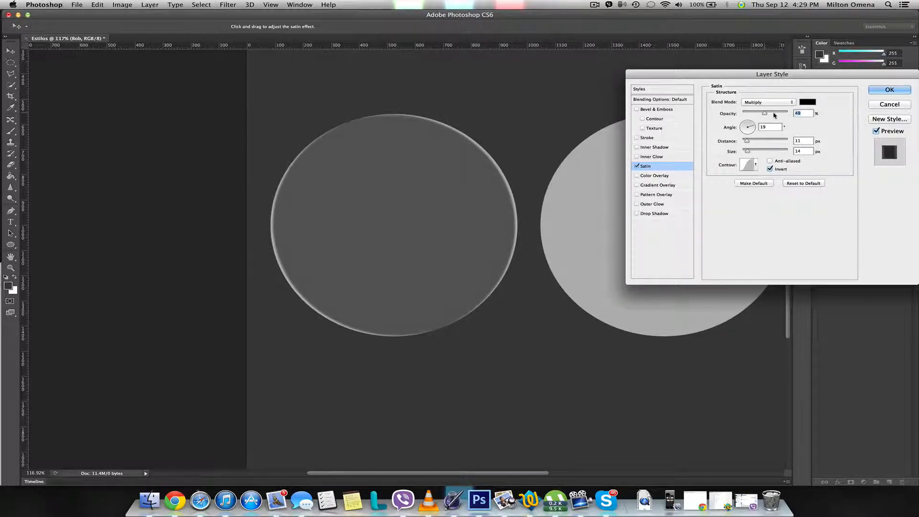
- Set the satin effect's opacity to 54%, distance to 194 px and size to 250 px, keeping its contour
{"action": "mouse_move", "coordinate": [773, 114]}
{"action": "left_mouse_down"}
{"action": "mouse_move", "coordinate": [784, 114]}
{"action": "mouse_move", "coordinate": [743, 116]}
{"action": "mouse_move", "coordinate": [780, 115]}
{"action": "mouse_move", "coordinate": [767, 114]}
{"action": "mouse_move", "coordinate": [755, 142]}
{"action": "mouse_move", "coordinate": [775, 141]}
{"action": "left_mouse_up"}
{"action": "mouse_move", "coordinate": [777, 142]}
{"action": "left_mouse_down"}
{"action": "mouse_move", "coordinate": [802, 142]}
{"action": "mouse_move", "coordinate": [773, 152]}
{"action": "left_mouse_up"}
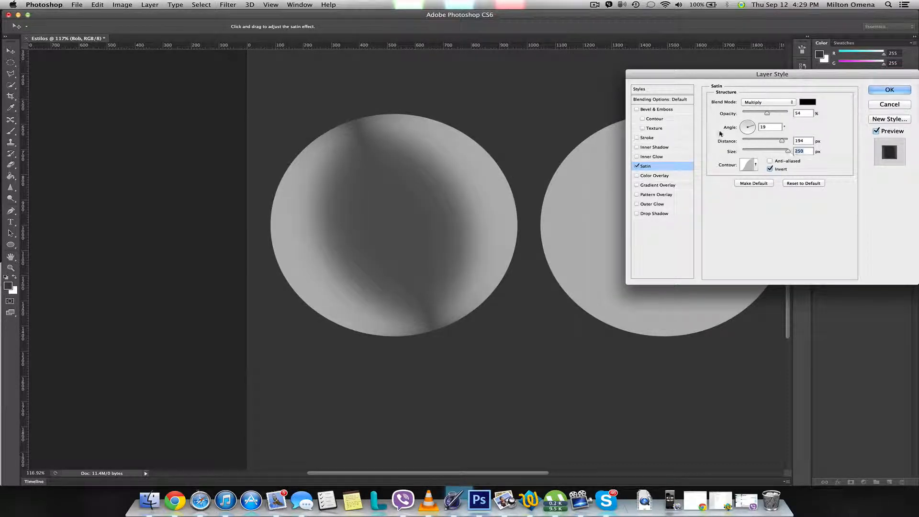
{"action": "left_click", "coordinate": [756, 166]}
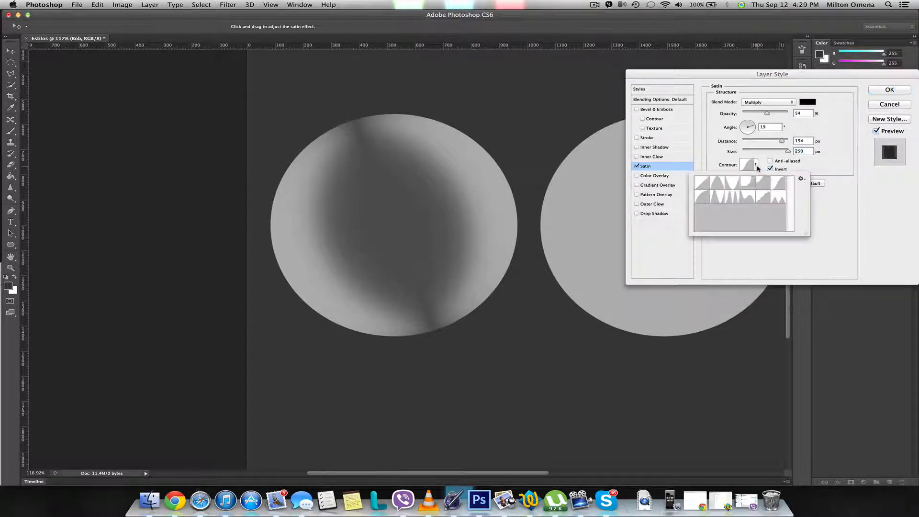
{"action": "left_click", "coordinate": [757, 167]}
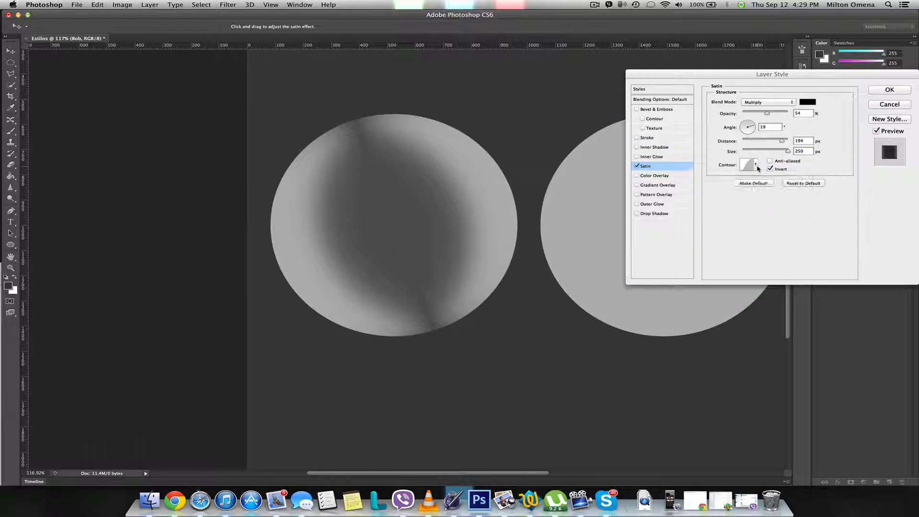
- Switch off Satin and enable Color Overlay on the Bob circle, showing its settings
{"action": "left_click", "coordinate": [637, 166]}
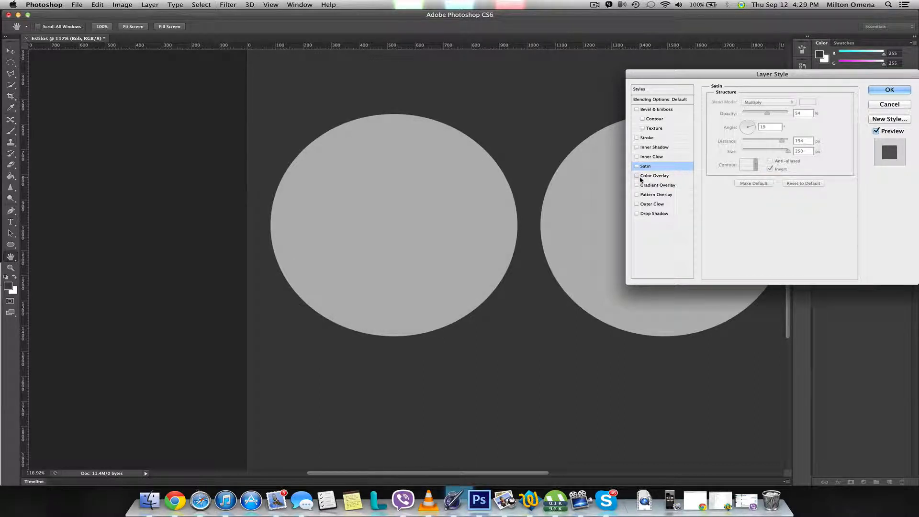
{"action": "left_click", "coordinate": [637, 176]}
{"action": "left_click", "coordinate": [646, 177]}
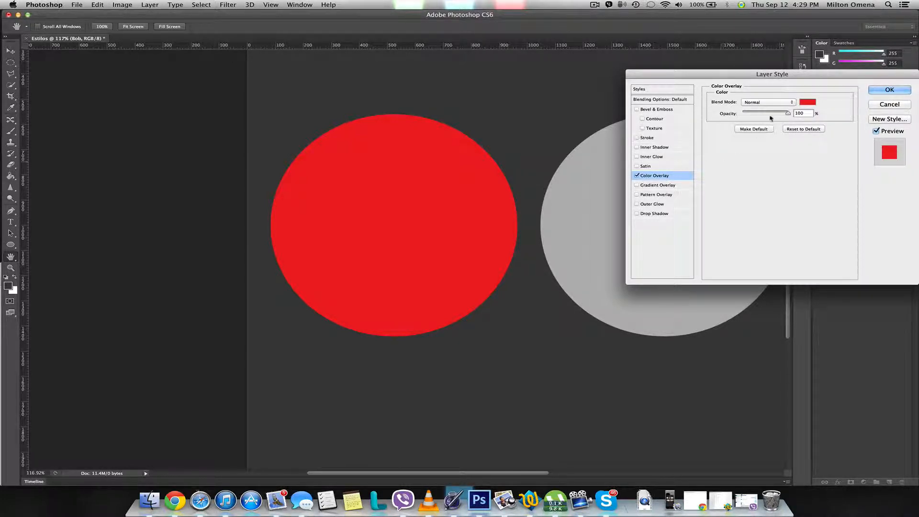
- Replace the Color Overlay with a Gradient Overlay on the Bob circle and show its settings
{"action": "left_click", "coordinate": [637, 175]}
{"action": "left_click", "coordinate": [637, 185]}
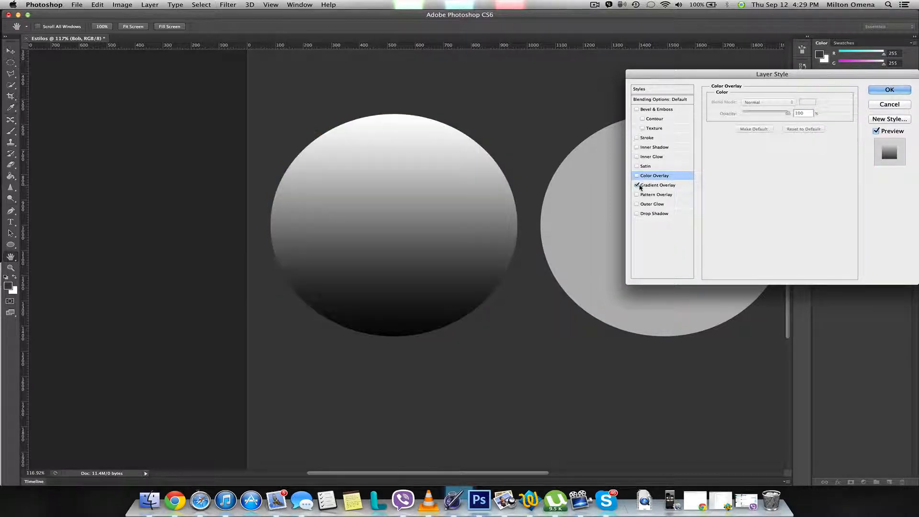
{"action": "left_click", "coordinate": [663, 186]}
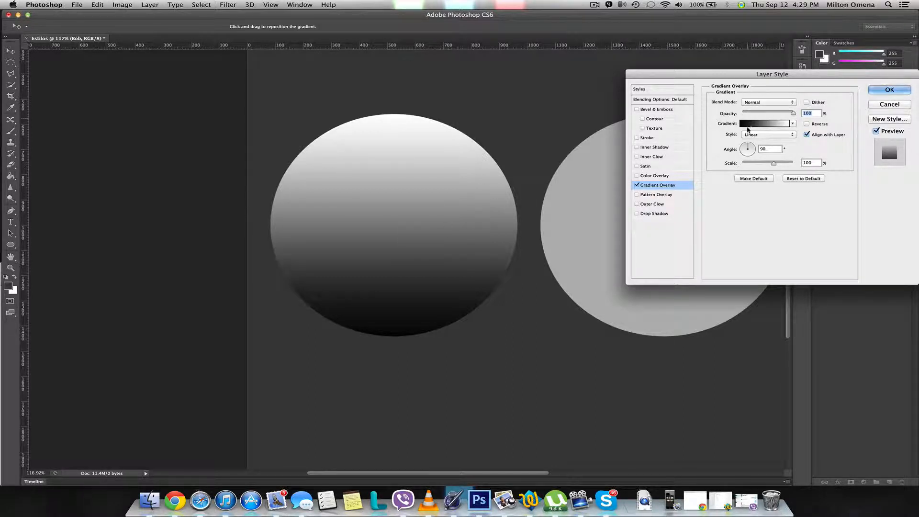
- Try the Spectrum gradient preset, choose Foreground to Background instead, and set the starting opacity stop to 0%
{"action": "left_click", "coordinate": [753, 124]}
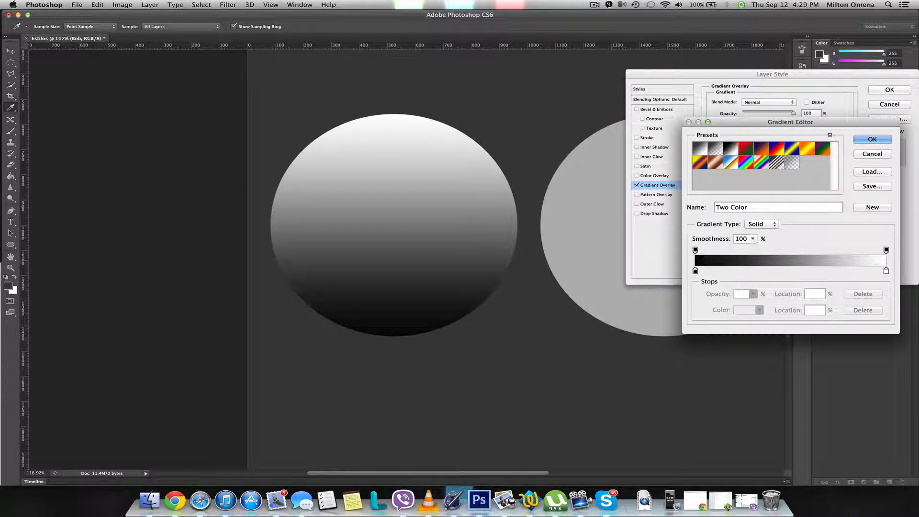
{"action": "left_click", "coordinate": [746, 162]}
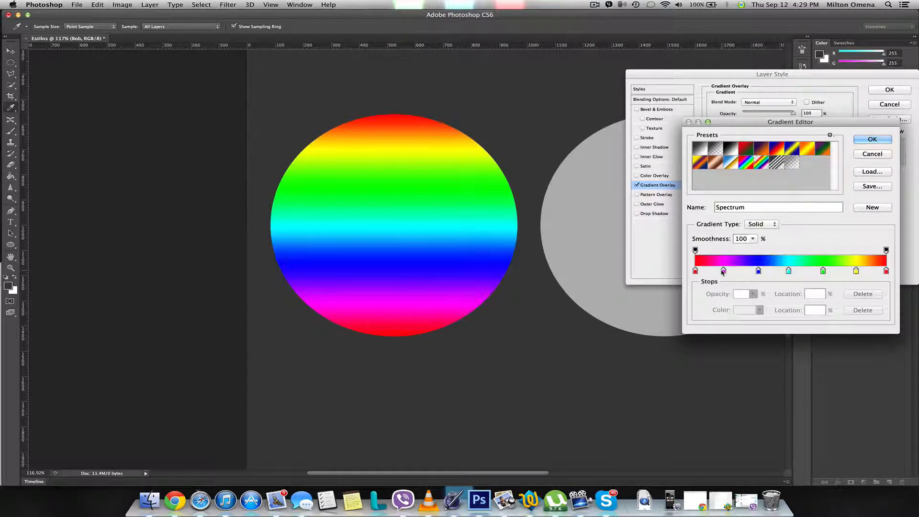
{"action": "left_click", "coordinate": [699, 149]}
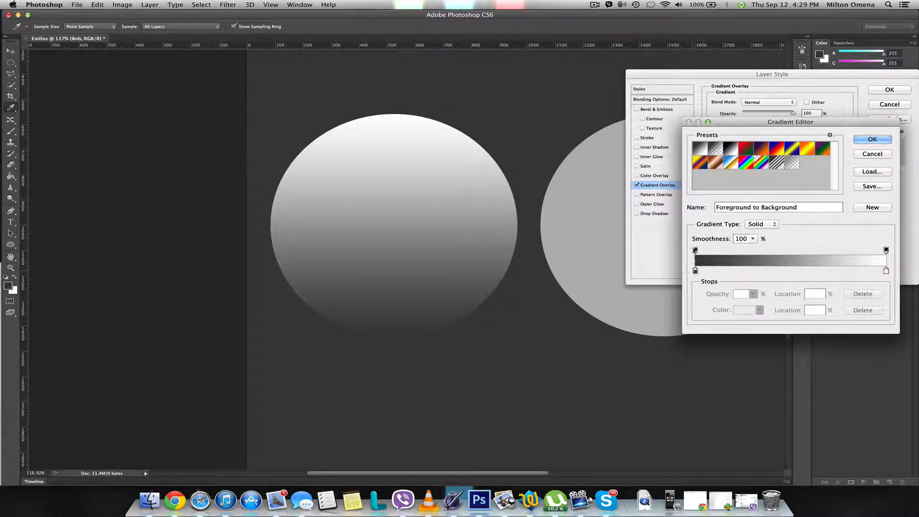
{"action": "left_click", "coordinate": [696, 249]}
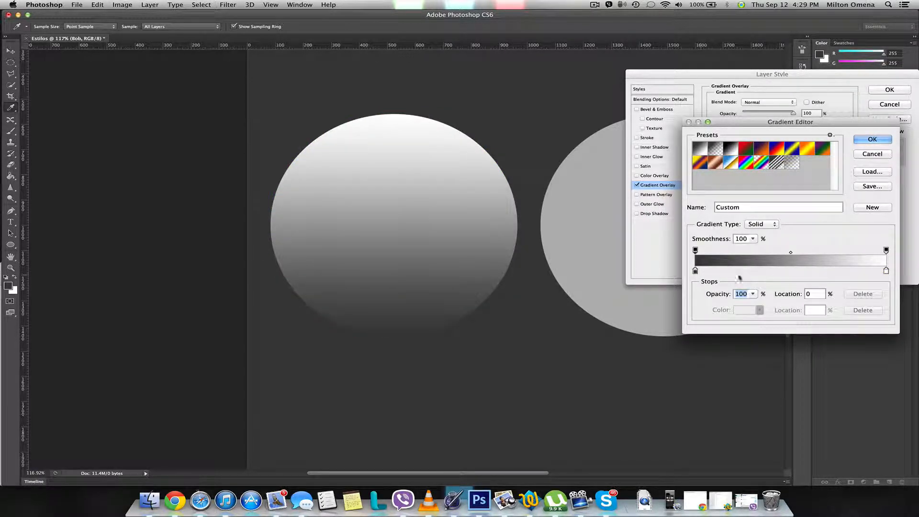
{"action": "type", "text": "0"}
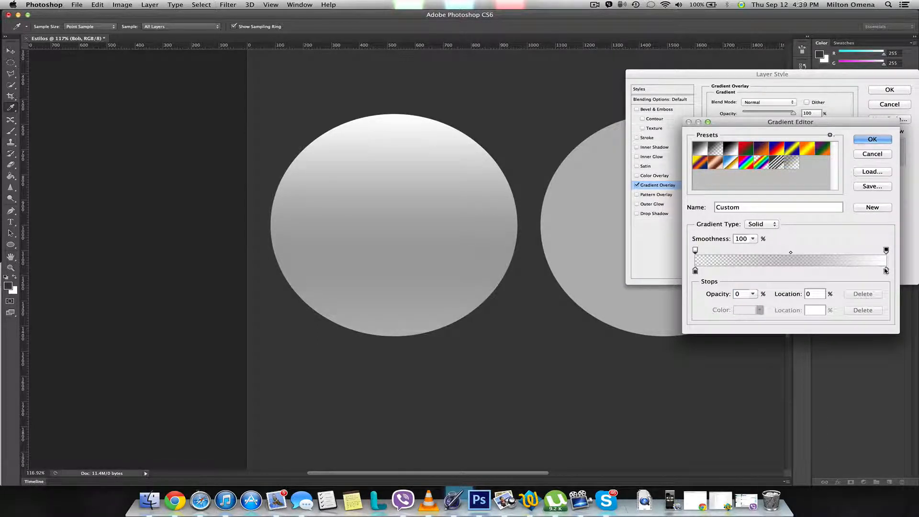
- Recolour both colour stops of the gradient bright red, using #ff0404 for the starting stop, and accept the gradient
{"action": "double_click", "coordinate": [886, 271]}
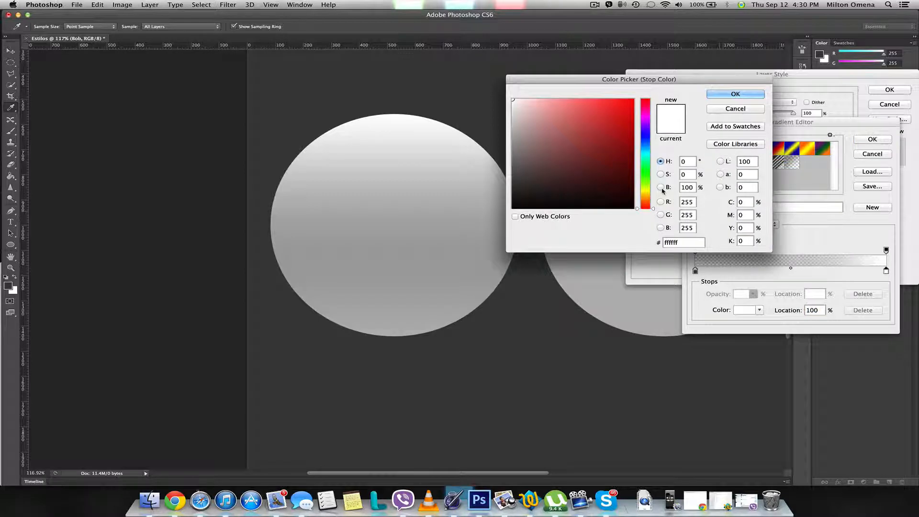
{"action": "left_click", "coordinate": [629, 100]}
{"action": "left_click", "coordinate": [713, 96]}
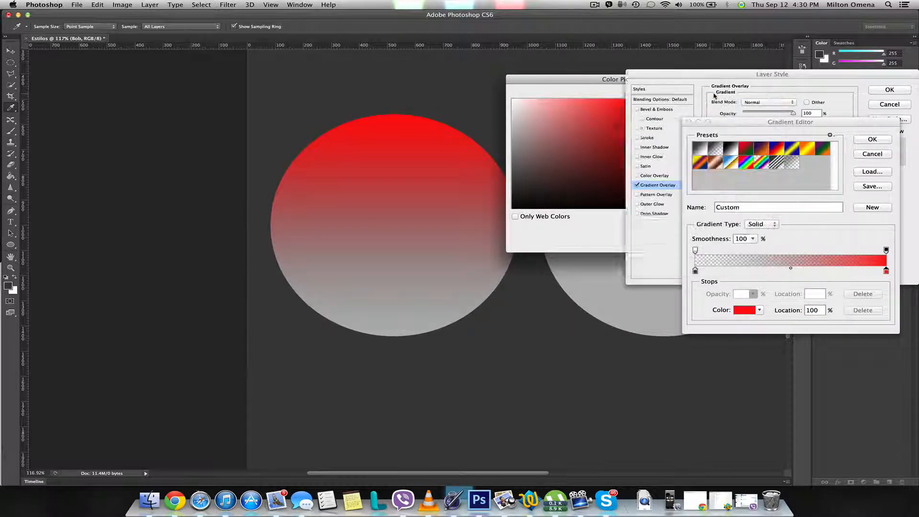
{"action": "double_click", "coordinate": [695, 271]}
{"action": "left_click", "coordinate": [632, 99]}
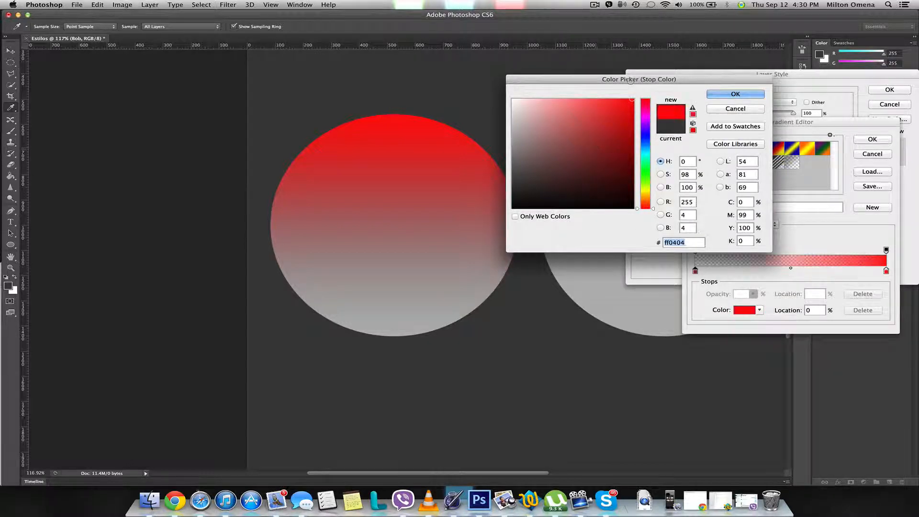
{"action": "left_click", "coordinate": [737, 95]}
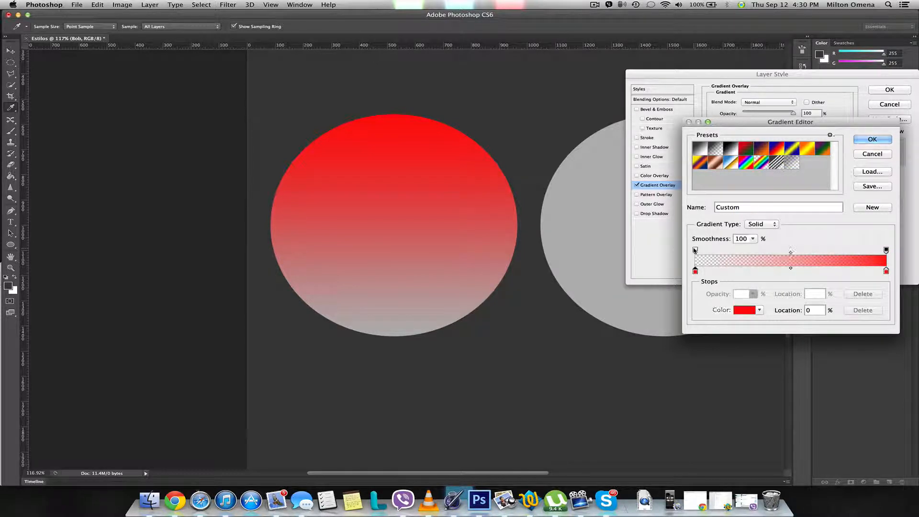
{"action": "mouse_move", "coordinate": [696, 249]}
{"action": "left_mouse_down"}
{"action": "mouse_move", "coordinate": [779, 249]}
{"action": "mouse_move", "coordinate": [679, 254]}
{"action": "left_mouse_up"}
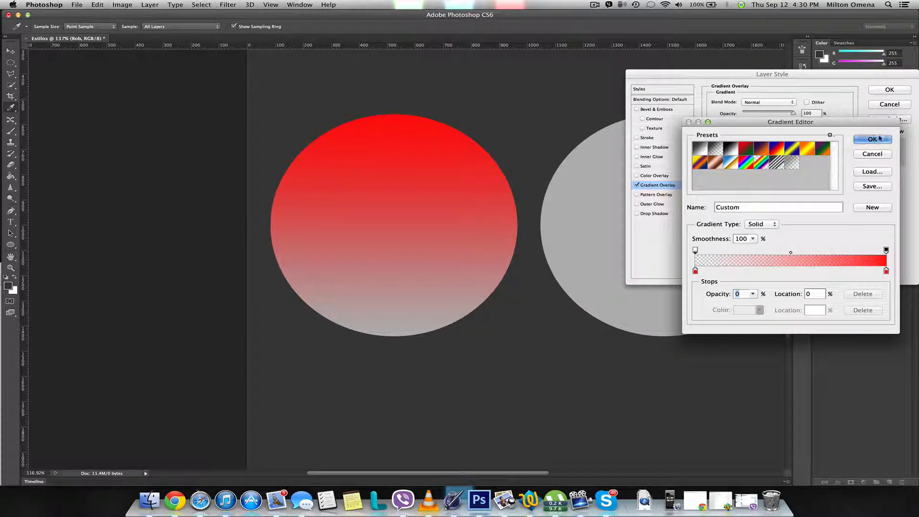
{"action": "left_click", "coordinate": [879, 139]}
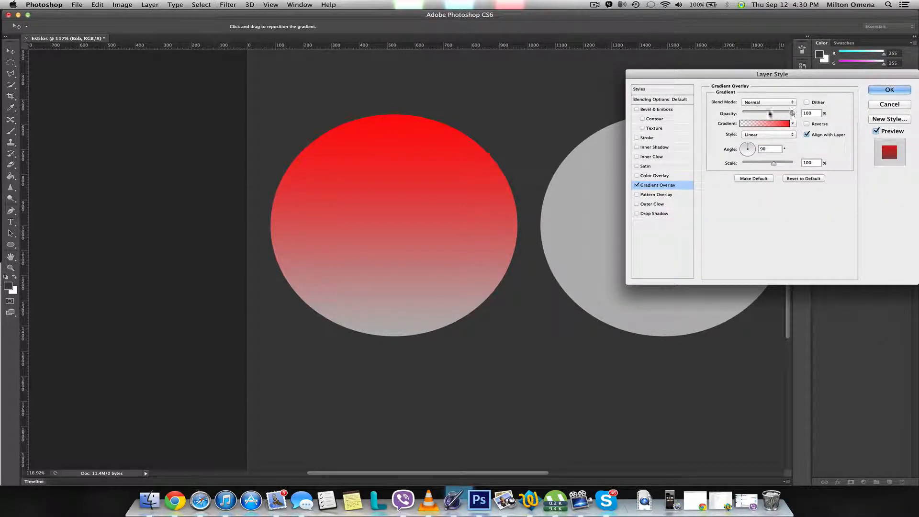
- Keep the gradient overlay at 100% opacity, change its style to Radial, and reposition the gradient near the circle's centre
{"action": "mouse_move", "coordinate": [792, 113]}
{"action": "left_mouse_down"}
{"action": "mouse_move", "coordinate": [751, 113]}
{"action": "mouse_move", "coordinate": [795, 113]}
{"action": "left_mouse_up"}
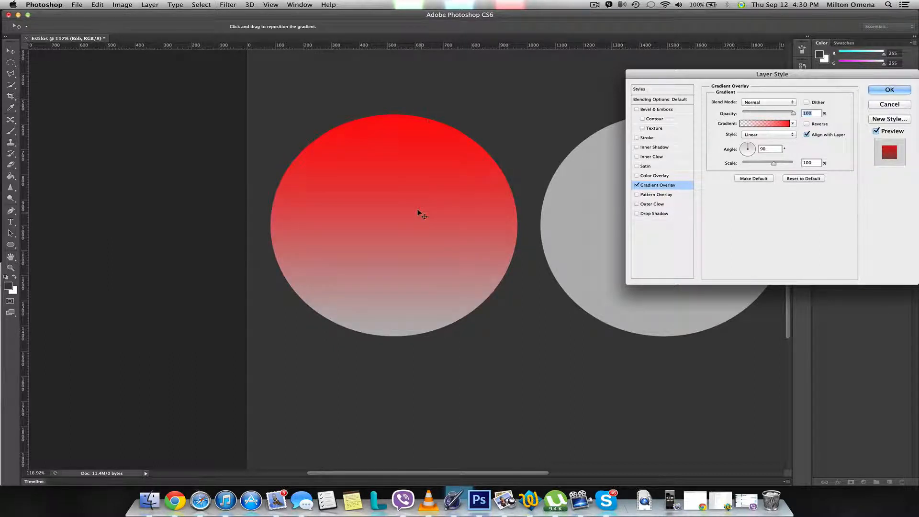
{"action": "left_click_drag", "start_coordinate": [417, 213], "coordinate": [412, 178]}
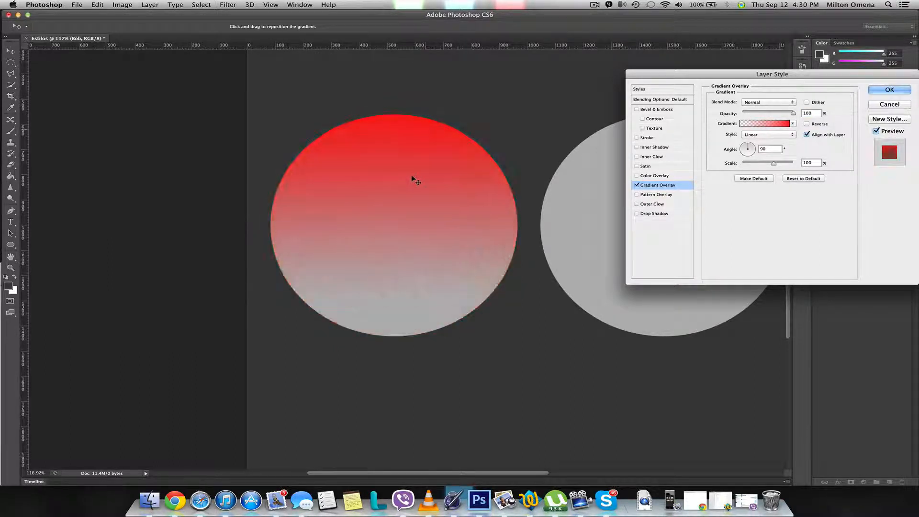
{"action": "left_click", "coordinate": [754, 134]}
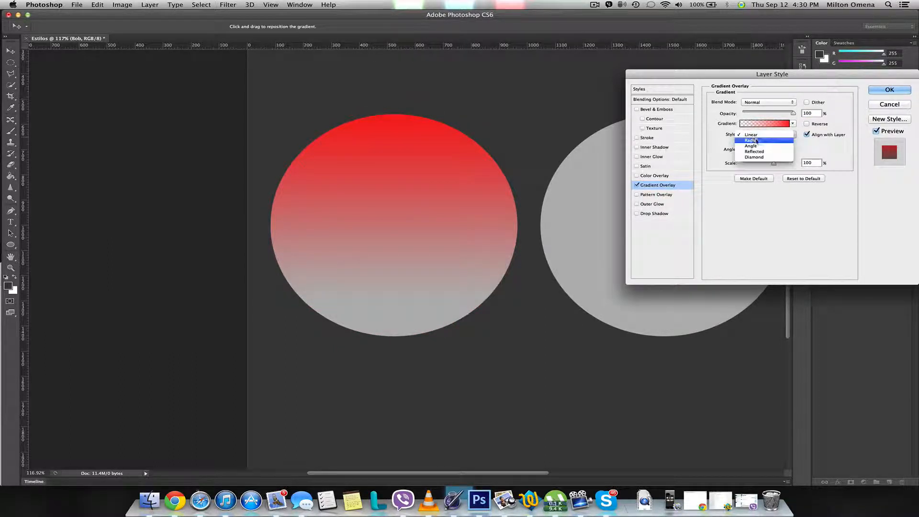
{"action": "left_click", "coordinate": [761, 140]}
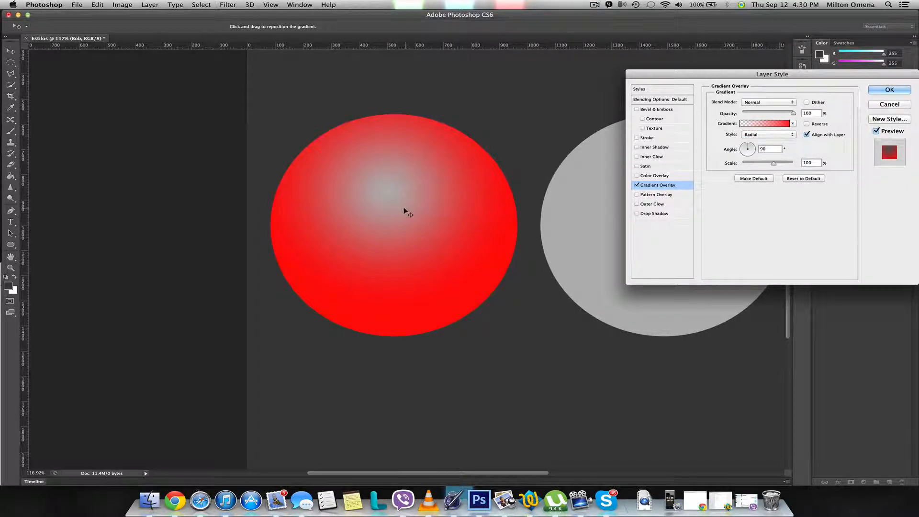
{"action": "left_click_drag", "start_coordinate": [405, 218], "coordinate": [411, 237]}
- Try the Angle, Reflected and Diamond styles for the gradient overlay and settle on Reflected
{"action": "left_click", "coordinate": [754, 135]}
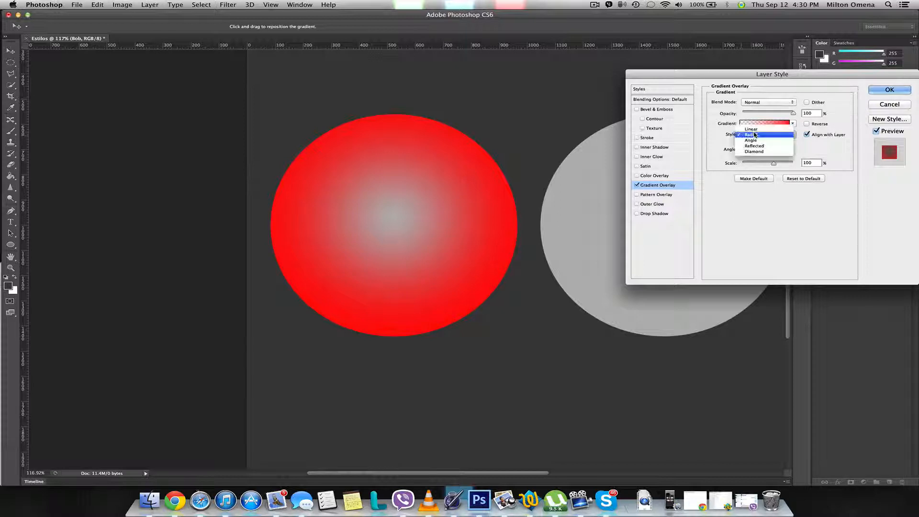
{"action": "left_click", "coordinate": [752, 140]}
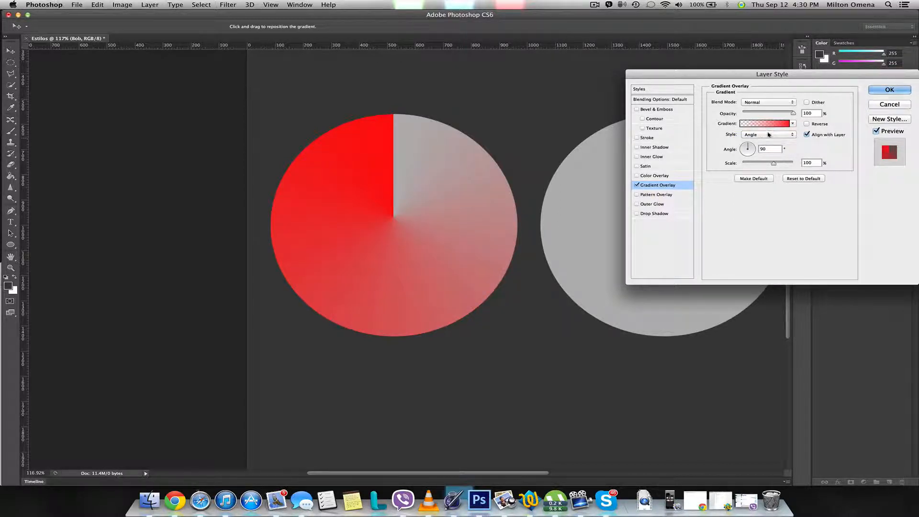
{"action": "left_click", "coordinate": [768, 135]}
{"action": "left_click", "coordinate": [766, 142]}
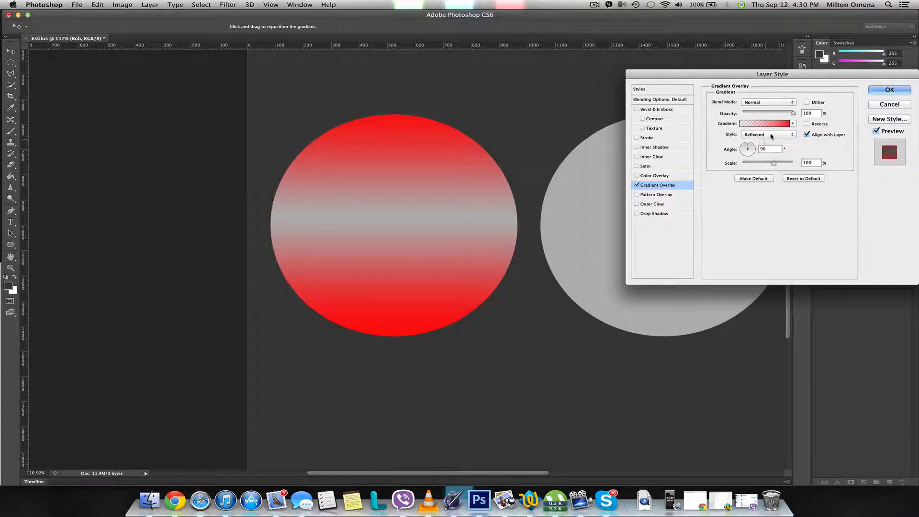
{"action": "left_click", "coordinate": [771, 135]}
{"action": "left_click", "coordinate": [768, 134]}
{"action": "left_click", "coordinate": [772, 136]}
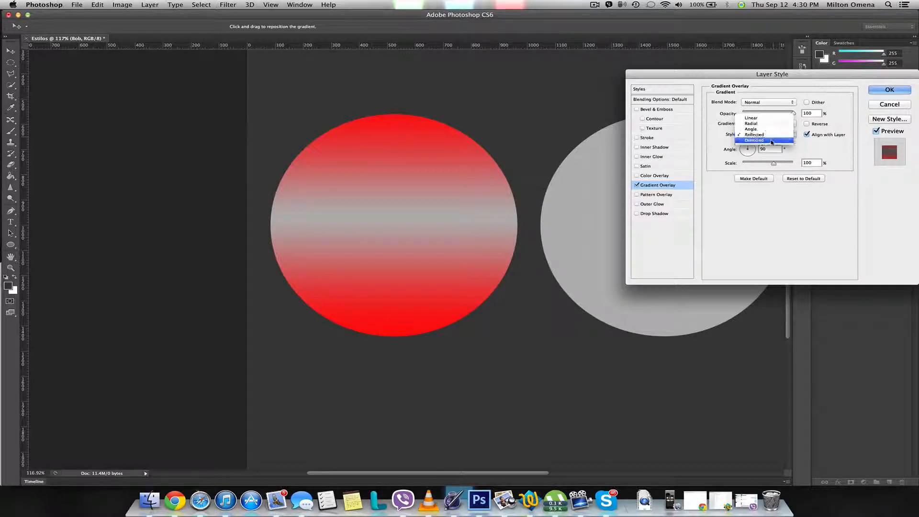
{"action": "left_click", "coordinate": [772, 141]}
{"action": "left_click", "coordinate": [772, 135]}
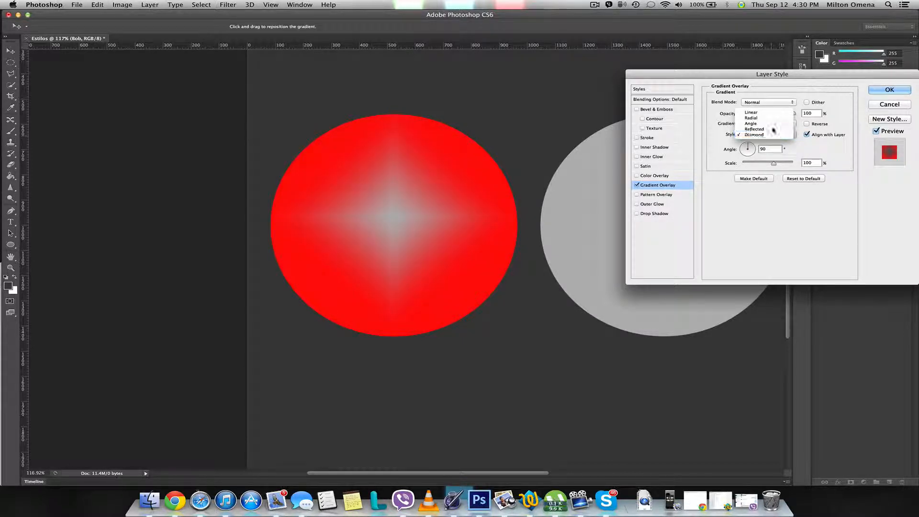
{"action": "left_click", "coordinate": [766, 128]}
- Set the reflected gradient overlay's angle to -117° and its scale to 65%
{"action": "mouse_move", "coordinate": [752, 148]}
{"action": "left_mouse_down"}
{"action": "mouse_move", "coordinate": [744, 156]}
{"action": "mouse_move", "coordinate": [793, 163]}
{"action": "mouse_move", "coordinate": [761, 162]}
{"action": "left_mouse_up"}
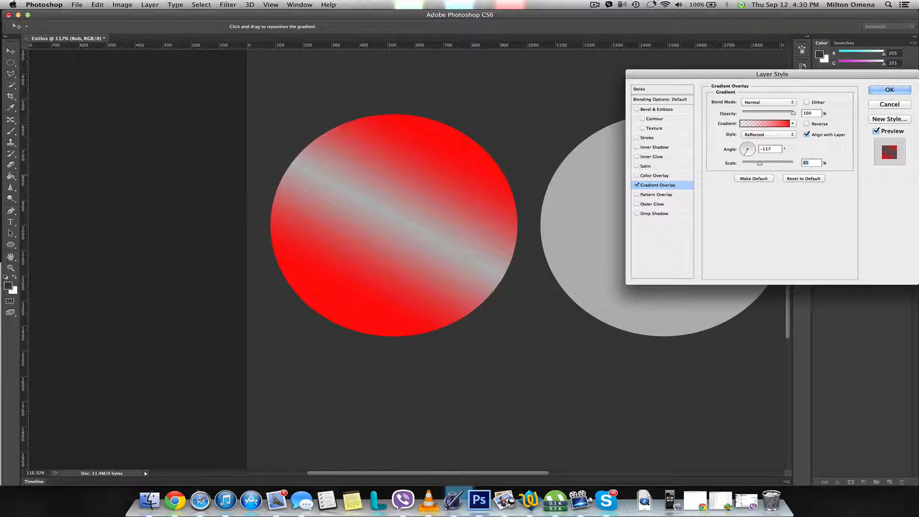
{"action": "left_click", "coordinate": [594, 3]}
{"action": "left_click", "coordinate": [597, 3]}
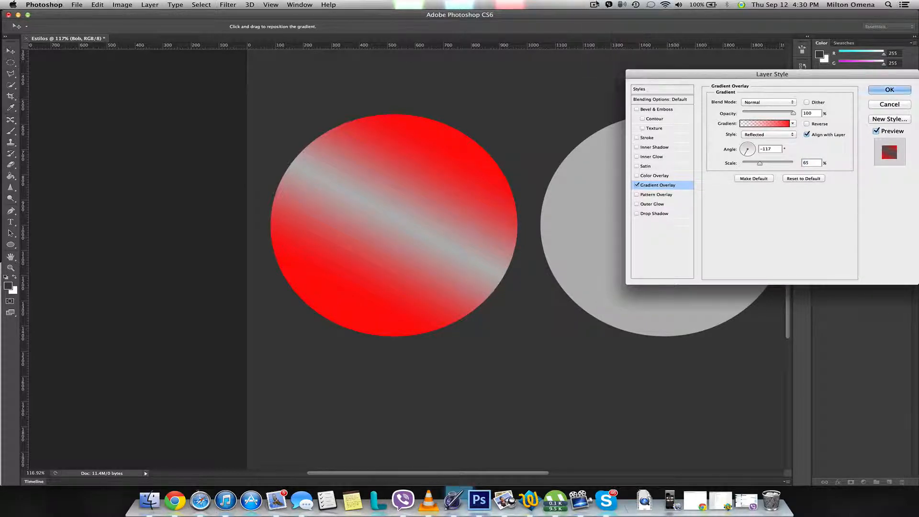
- Replace the Gradient Overlay with a Pattern Overlay on the Bob circle and show its settings
{"action": "left_click", "coordinate": [636, 195]}
{"action": "left_click", "coordinate": [637, 185]}
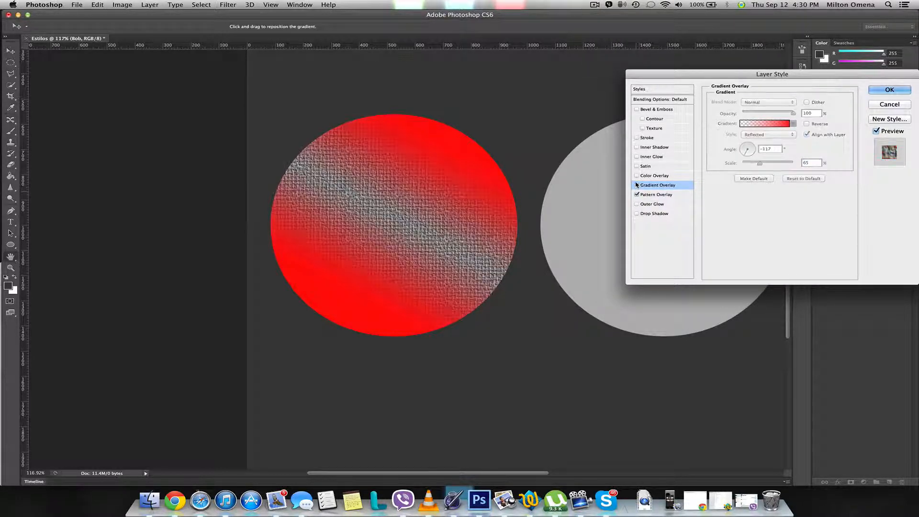
{"action": "left_click", "coordinate": [665, 196]}
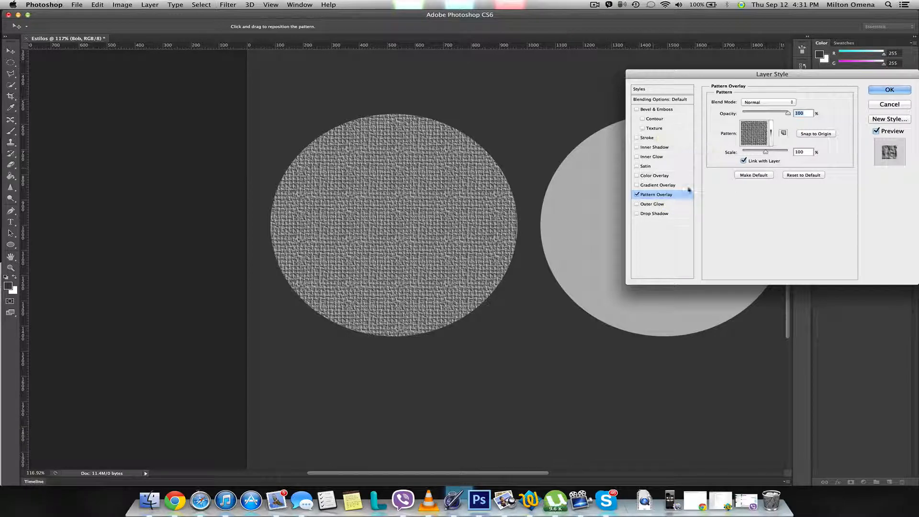
- Choose the light woven grid pattern for the overlay and set its scale to 95%
{"action": "left_click", "coordinate": [768, 137]}
{"action": "left_click", "coordinate": [726, 172]}
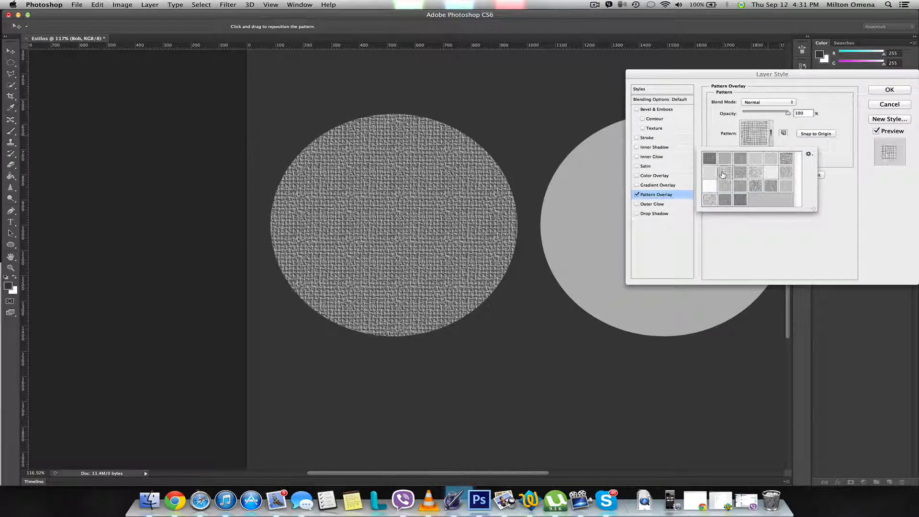
{"action": "left_click", "coordinate": [767, 138]}
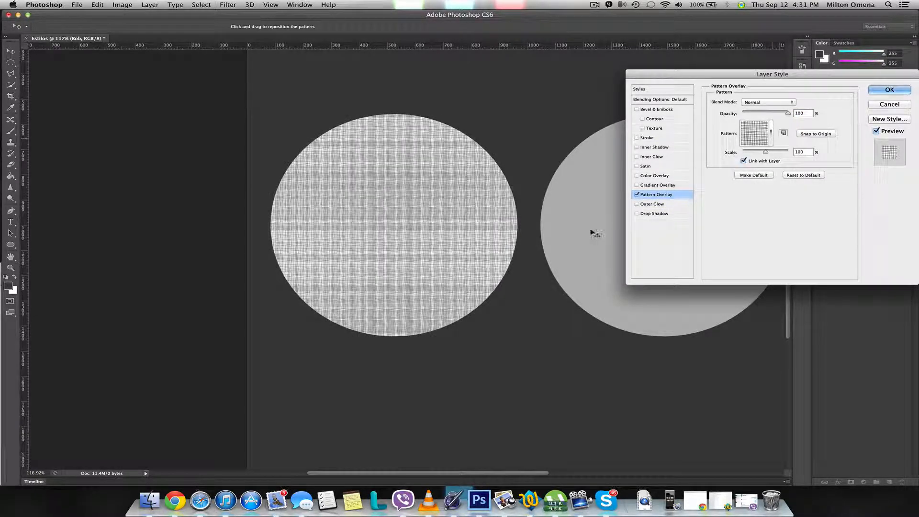
{"action": "mouse_move", "coordinate": [765, 153]}
{"action": "left_mouse_down"}
{"action": "mouse_move", "coordinate": [778, 152]}
{"action": "mouse_move", "coordinate": [765, 153]}
{"action": "left_mouse_up"}
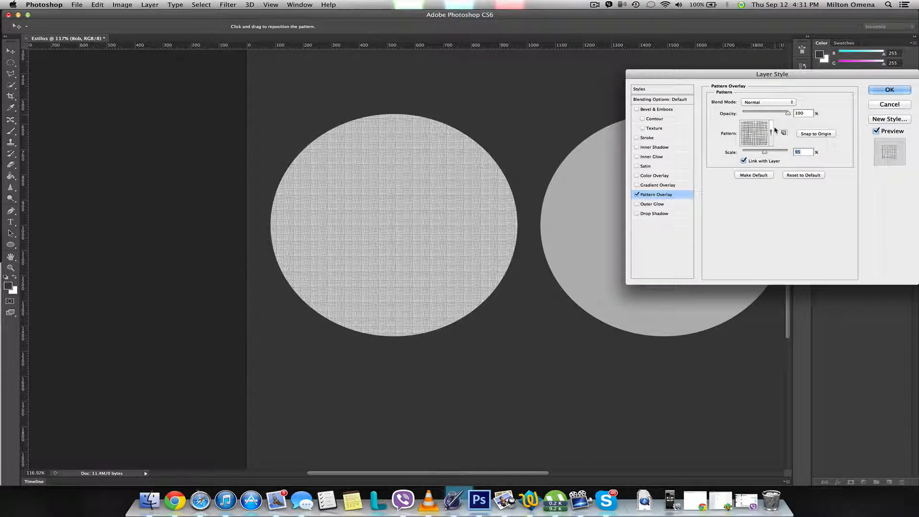
- Show the pattern collection's options and the additional pattern libraries that can be loaded, without changing the pattern
{"action": "left_click", "coordinate": [772, 131]}
{"action": "left_click", "coordinate": [808, 153]}
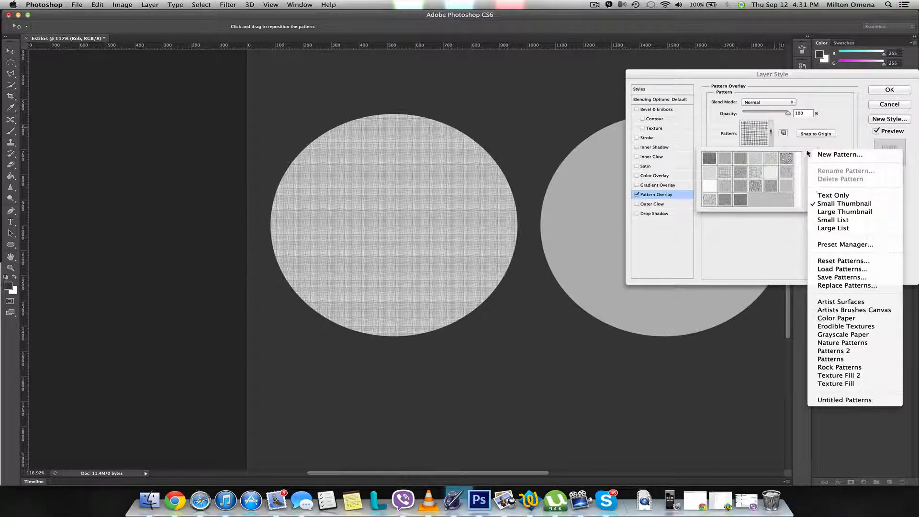
{"action": "left_click", "coordinate": [771, 131]}
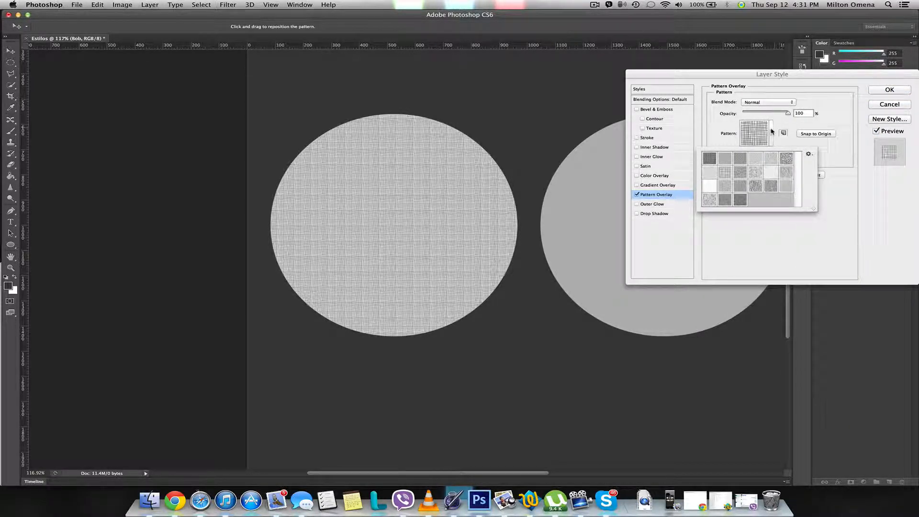
{"action": "left_click", "coordinate": [771, 133]}
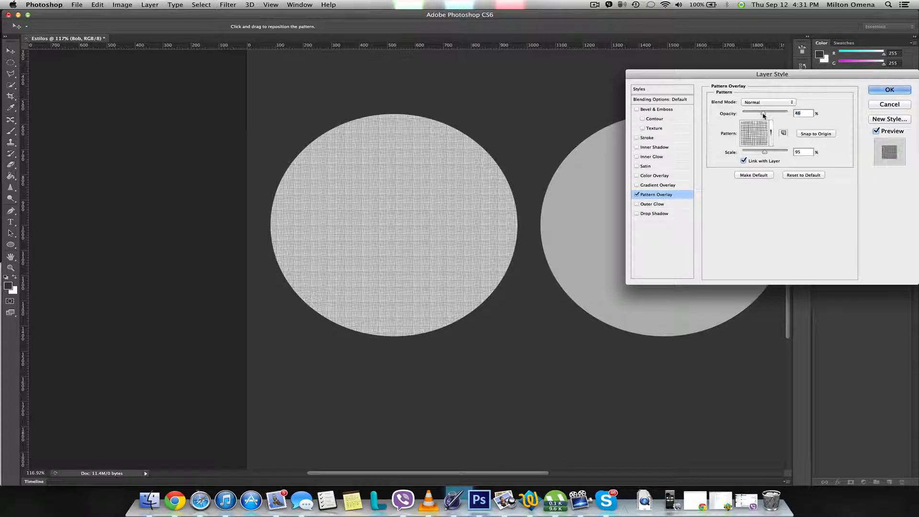
- Lower the pattern overlay's opacity to 28% and switch it to the darker pattern beside the woven grid
{"action": "left_click_drag", "start_coordinate": [773, 113], "coordinate": [755, 113]}
{"action": "left_click", "coordinate": [769, 136]}
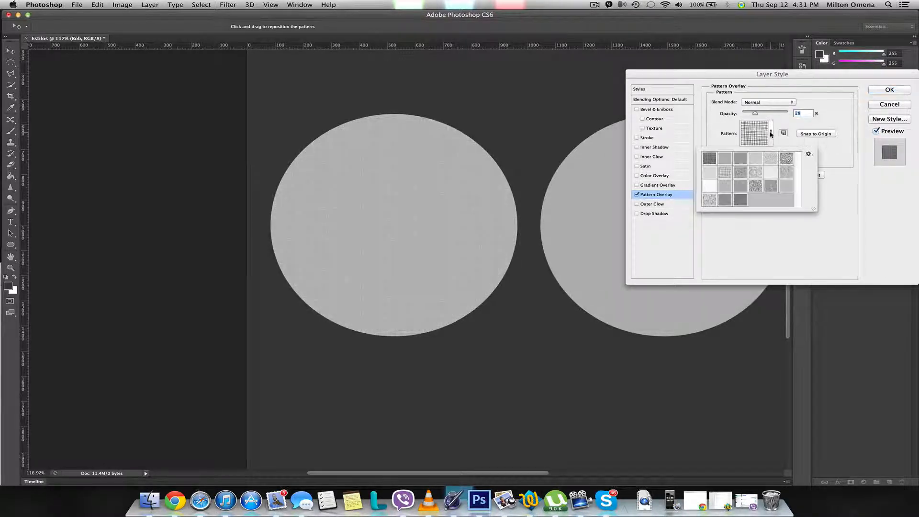
{"action": "left_click", "coordinate": [740, 172]}
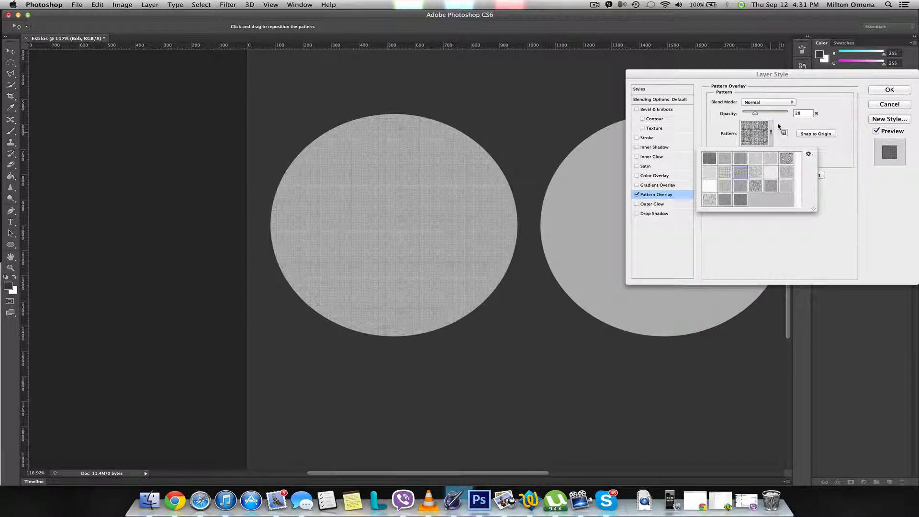
{"action": "left_click", "coordinate": [772, 138]}
- Replace the Pattern Overlay with an Outer Glow on the Bob circle and show its settings
{"action": "left_click", "coordinate": [637, 194]}
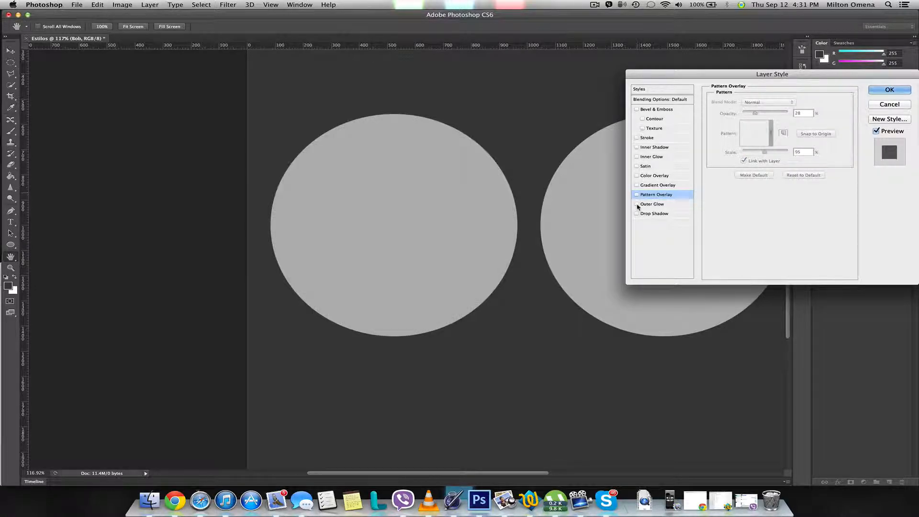
{"action": "left_click", "coordinate": [637, 204]}
{"action": "left_click", "coordinate": [665, 209]}
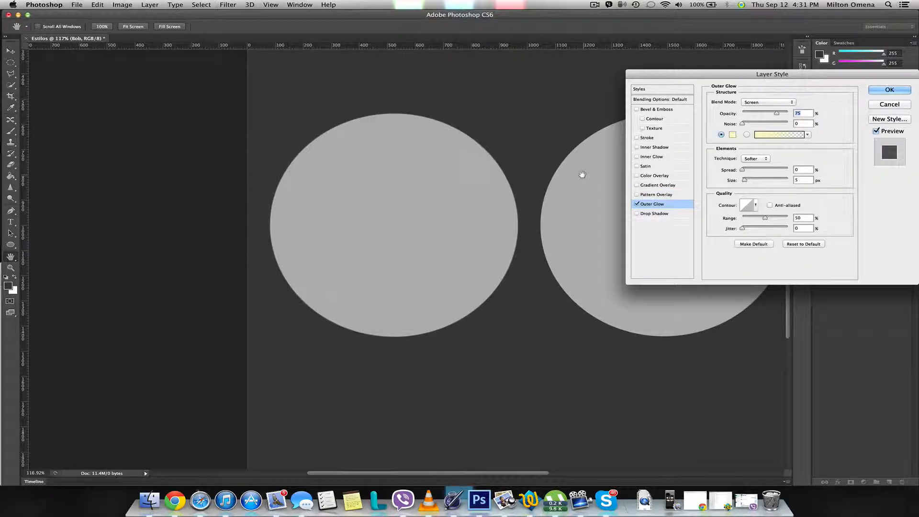
- Set the outer glow's colour to bright green #44ff31
{"action": "left_click", "coordinate": [732, 134]}
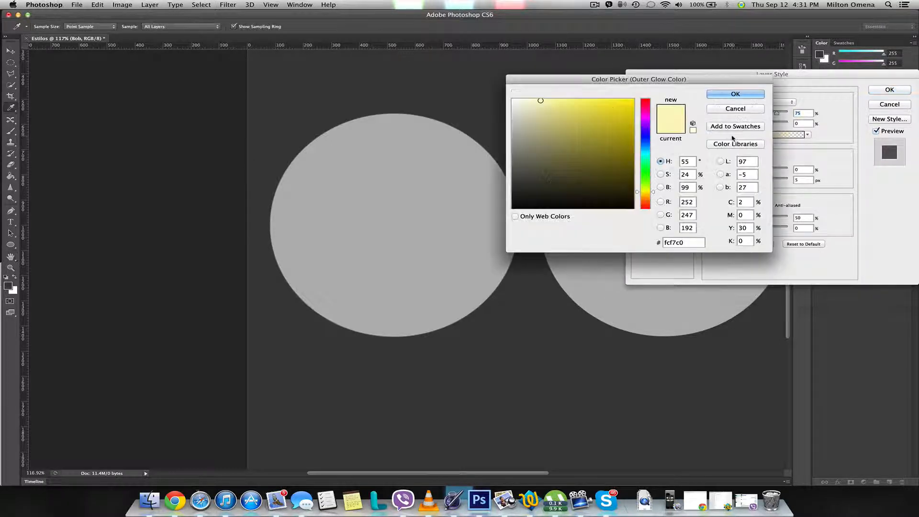
{"action": "left_click", "coordinate": [645, 173]}
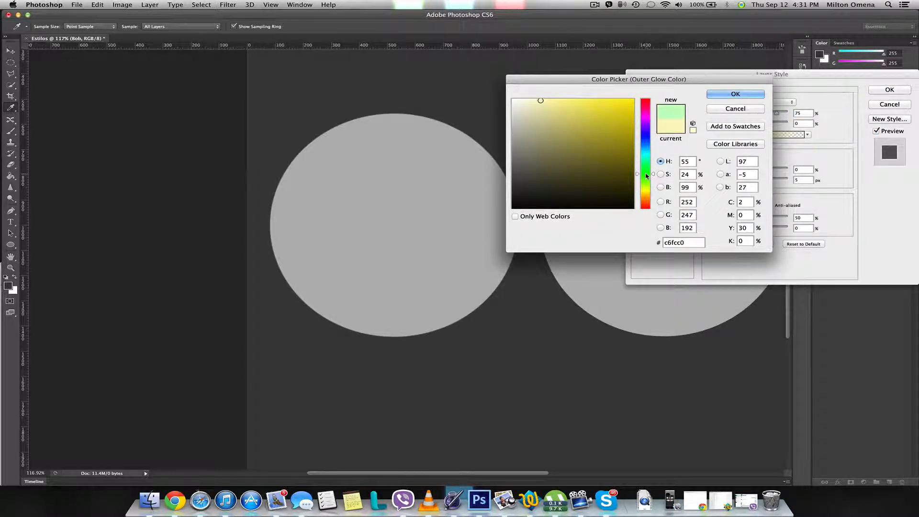
{"action": "left_click_drag", "start_coordinate": [628, 113], "coordinate": [609, 90]}
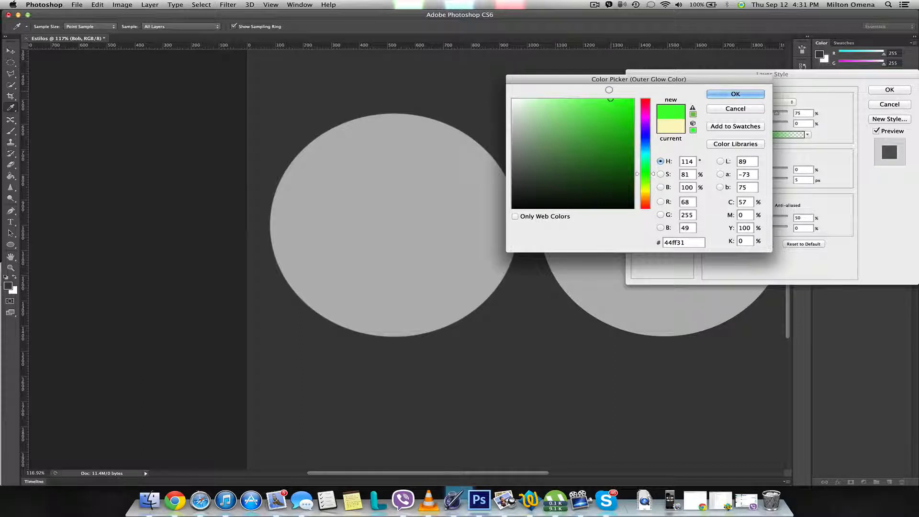
{"action": "left_click", "coordinate": [736, 94]}
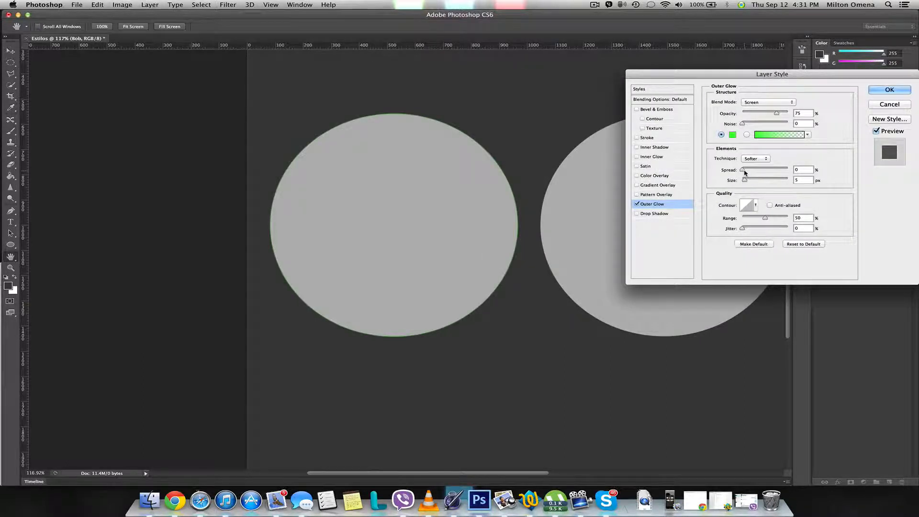
- Try larger outer glow sizes such as 76 px, keep the spread at 0%, and reduce the size to 32 px
{"action": "left_click_drag", "start_coordinate": [744, 180], "coordinate": [758, 181]}
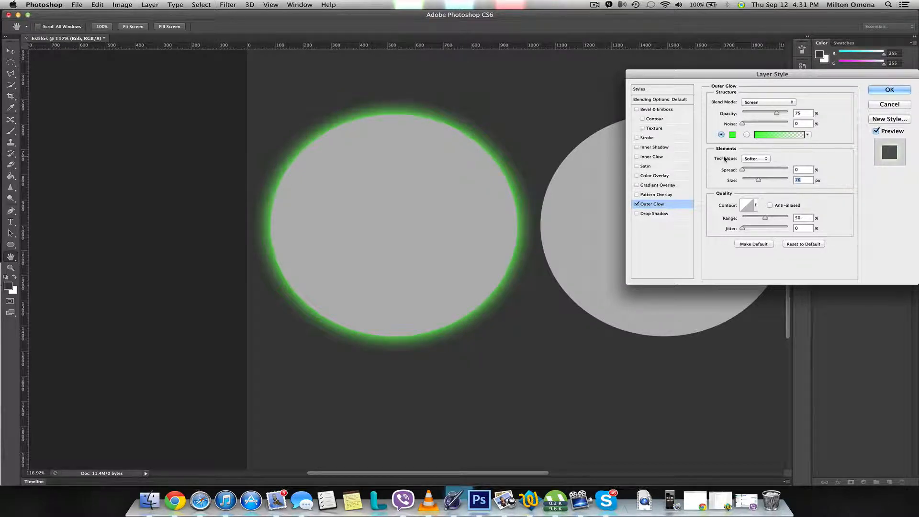
{"action": "mouse_move", "coordinate": [742, 171]}
{"action": "left_mouse_down"}
{"action": "mouse_move", "coordinate": [761, 171]}
{"action": "mouse_move", "coordinate": [743, 170]}
{"action": "left_mouse_up"}
{"action": "left_click_drag", "start_coordinate": [763, 180], "coordinate": [751, 182]}
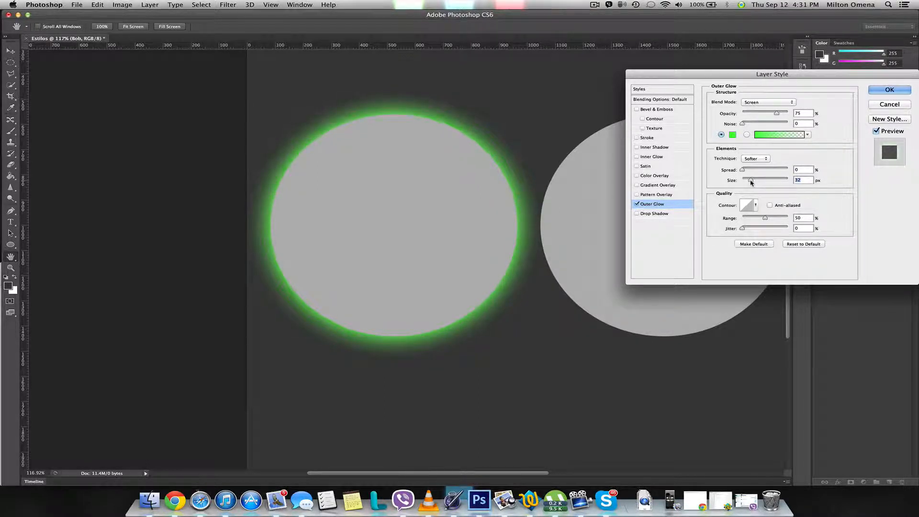
- Try the outer glow's range at 100% and lower values, set it to 50%, and set the glow size to 103 px
{"action": "left_click_drag", "start_coordinate": [766, 220], "coordinate": [790, 220]}
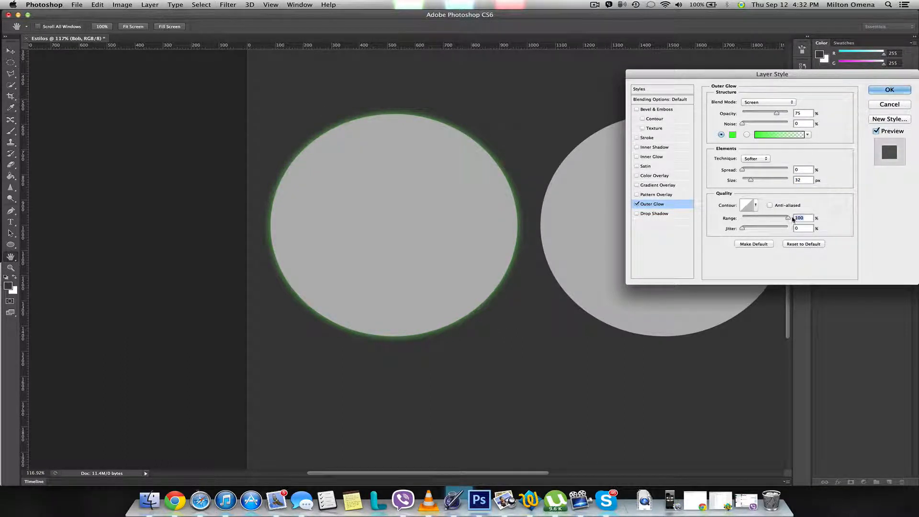
{"action": "left_click_drag", "start_coordinate": [789, 219], "coordinate": [730, 221]}
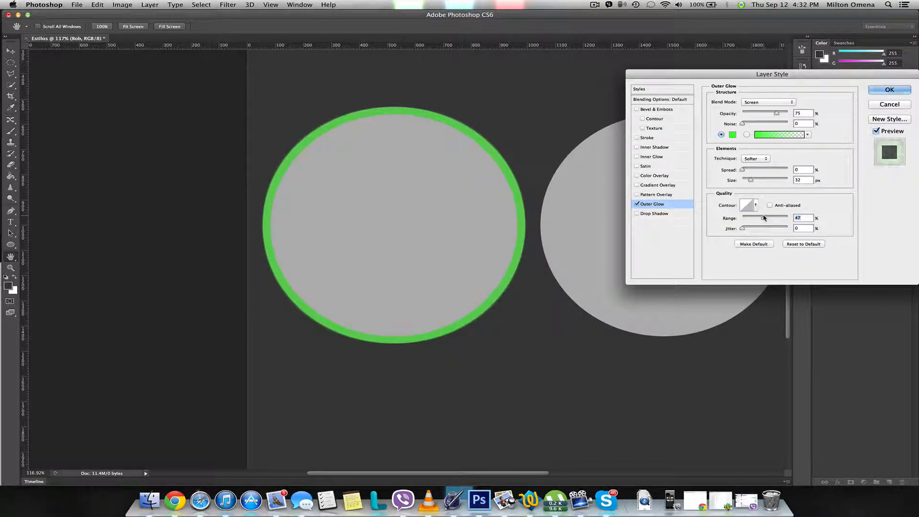
{"action": "type", "text": "50"}
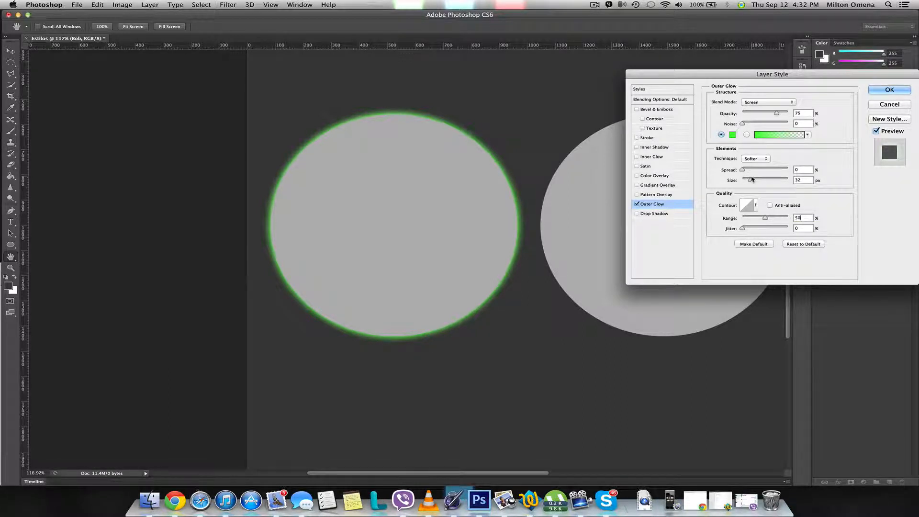
{"action": "mouse_move", "coordinate": [752, 179]}
{"action": "left_mouse_down"}
{"action": "mouse_move", "coordinate": [763, 180]}
{"action": "mouse_move", "coordinate": [748, 179]}
{"action": "left_mouse_up"}
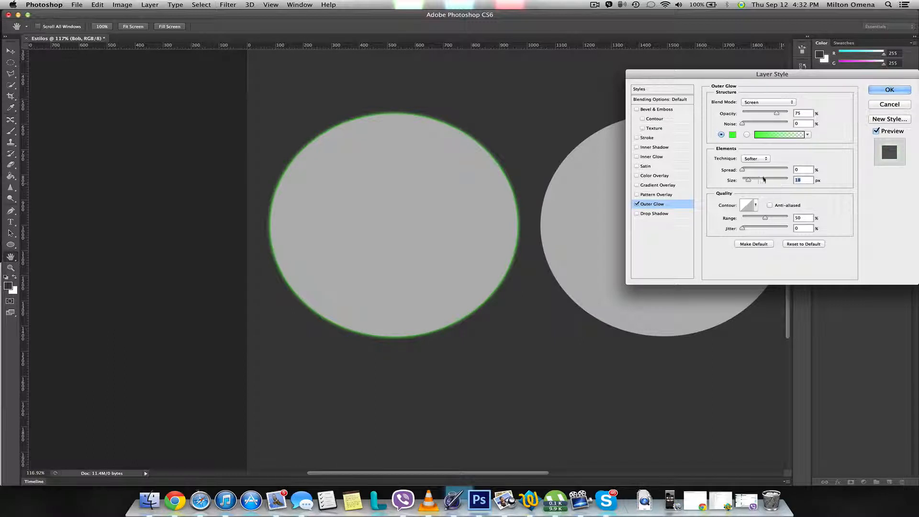
{"action": "left_click", "coordinate": [765, 180]}
- Change the outer glow's colour to bright yellow #f9ff4a after trying golden tones
{"action": "left_click", "coordinate": [733, 135]}
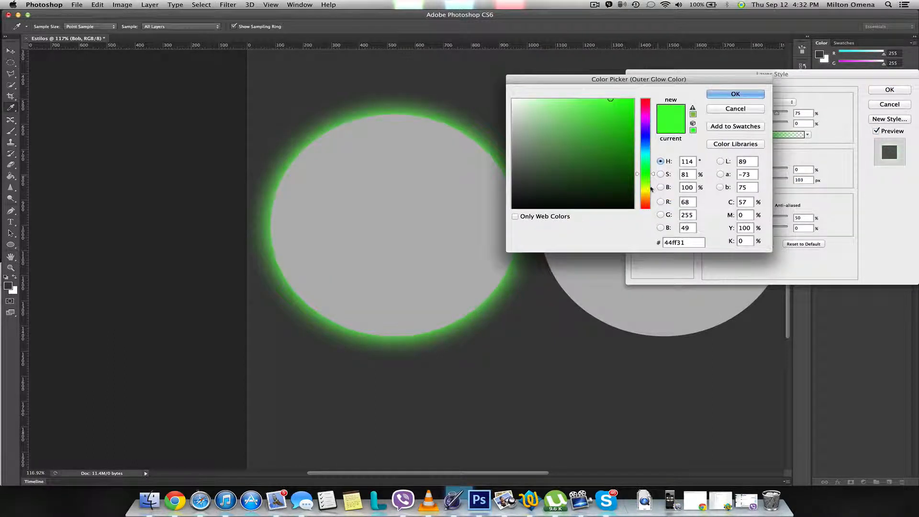
{"action": "left_click_drag", "start_coordinate": [651, 190], "coordinate": [651, 194]}
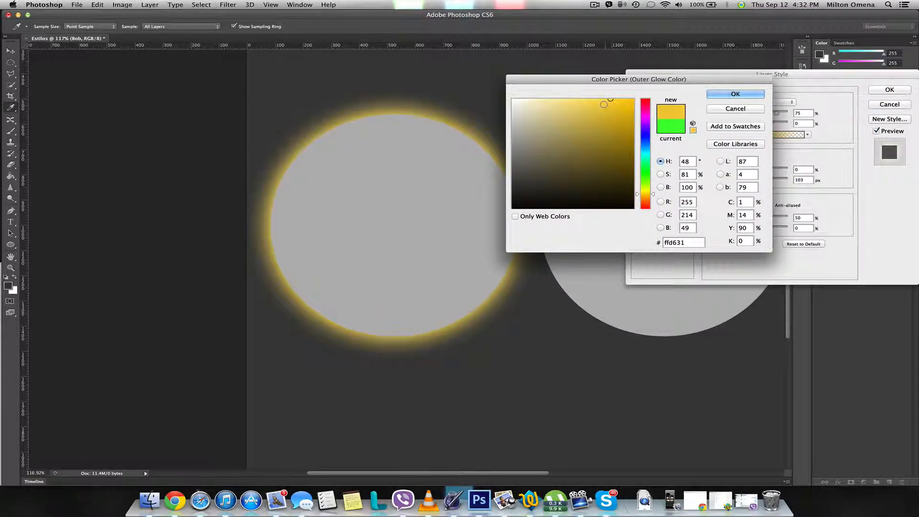
{"action": "left_click", "coordinate": [605, 105]}
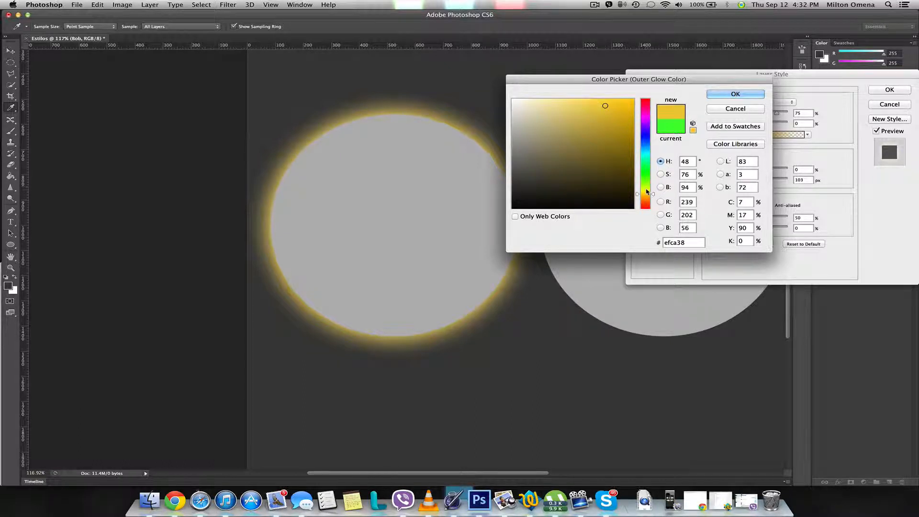
{"action": "left_click_drag", "start_coordinate": [648, 191], "coordinate": [647, 189]}
{"action": "left_click", "coordinate": [598, 99]}
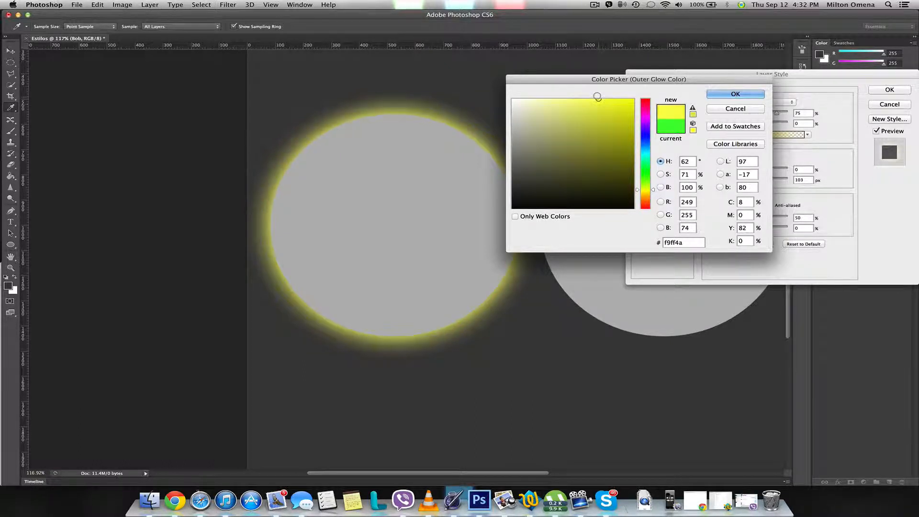
{"action": "left_click", "coordinate": [754, 95]}
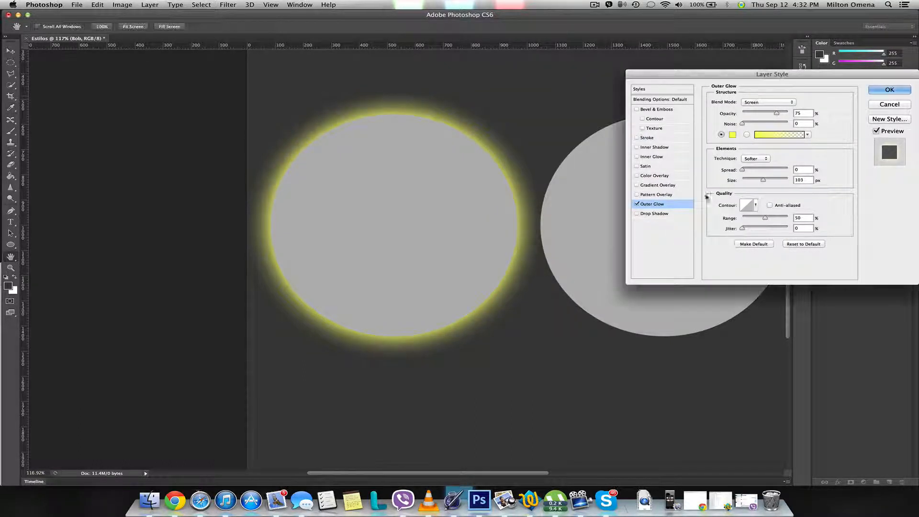
- Replace the Outer Glow with a Drop Shadow on the Bob circle and show its settings
{"action": "left_click", "coordinate": [647, 214]}
{"action": "left_click", "coordinate": [637, 205]}
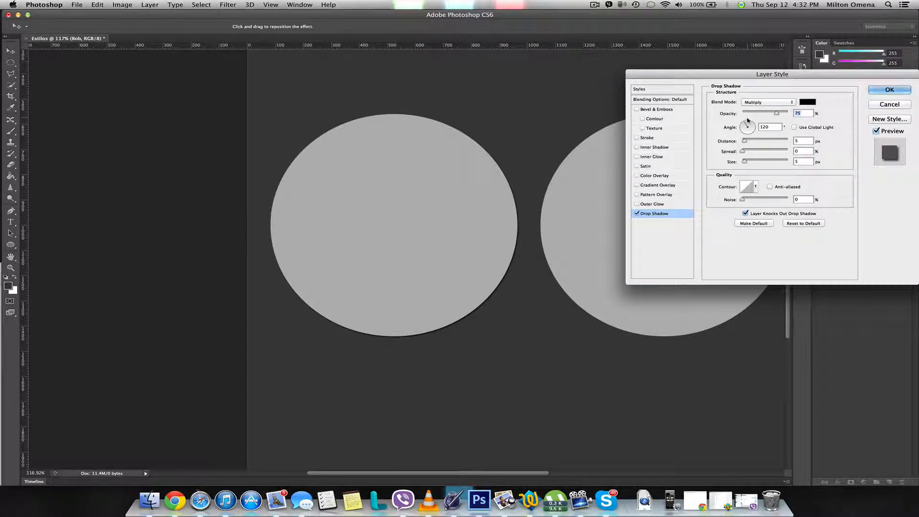
- Set the drop shadow's distance to 26 px and its angle to -177° after trying 96° and 90°
{"action": "left_click_drag", "start_coordinate": [747, 120], "coordinate": [754, 142]}
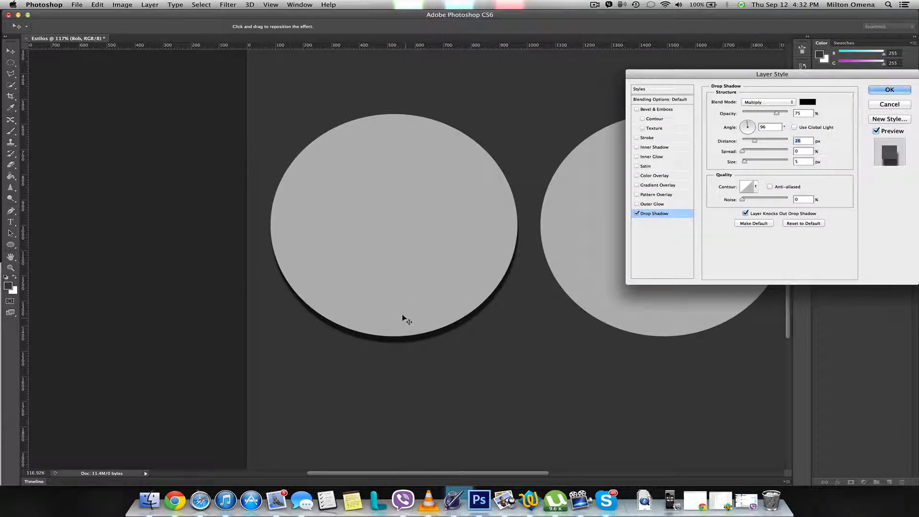
{"action": "double_click", "coordinate": [761, 126]}
{"action": "type", "text": "90"}
{"action": "left_click_drag", "start_coordinate": [742, 129], "coordinate": [739, 130]}
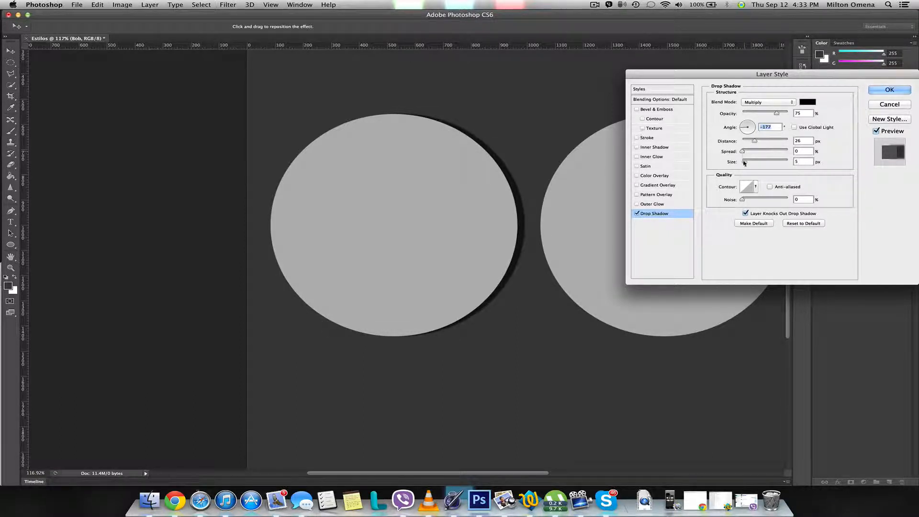
- Set the drop shadow's size to 98 px, spread to 0% and noise to 8%, and apply the layer style
{"action": "mouse_move", "coordinate": [744, 161]}
{"action": "left_mouse_down"}
{"action": "mouse_move", "coordinate": [764, 162]}
{"action": "mouse_move", "coordinate": [737, 153]}
{"action": "left_mouse_up"}
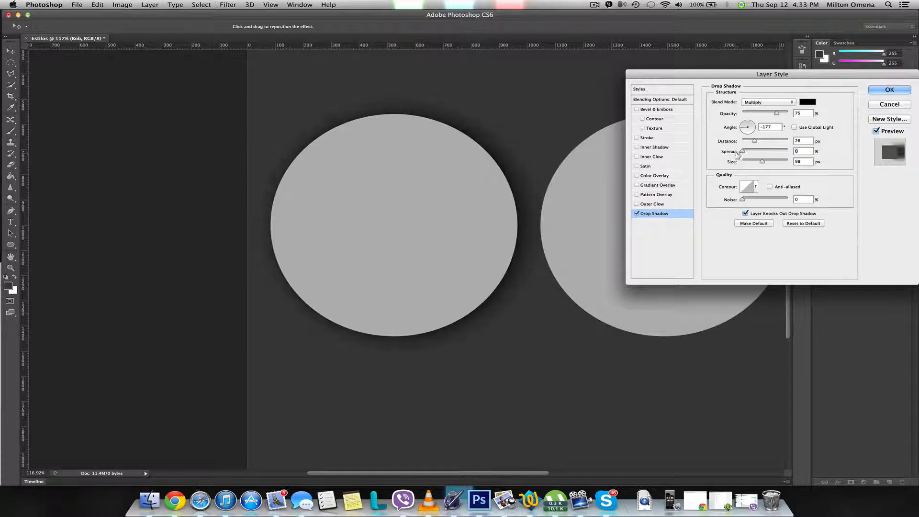
{"action": "left_click_drag", "start_coordinate": [742, 200], "coordinate": [765, 202]}
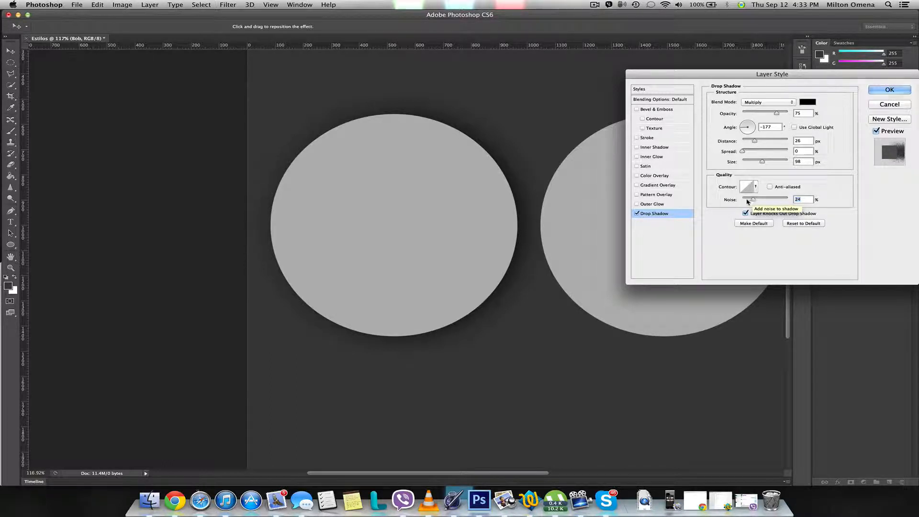
{"action": "left_click", "coordinate": [747, 201]}
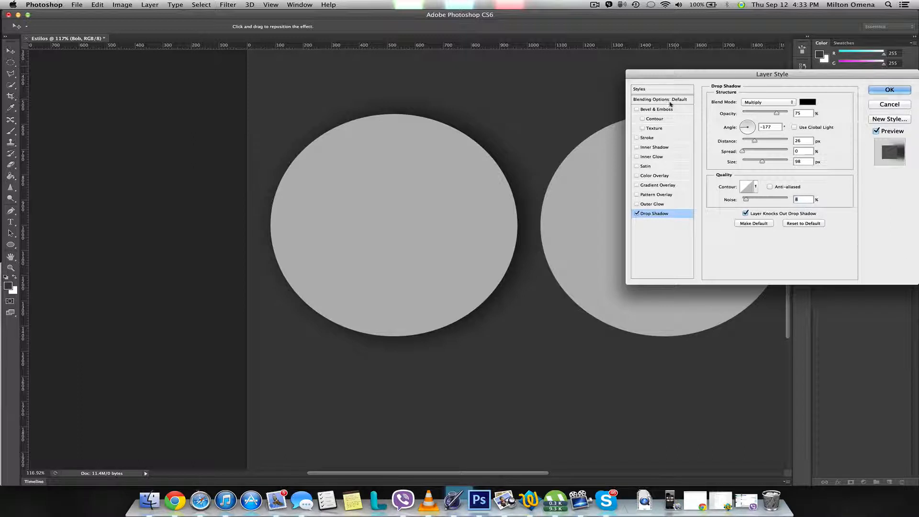
{"action": "left_click", "coordinate": [889, 90]}
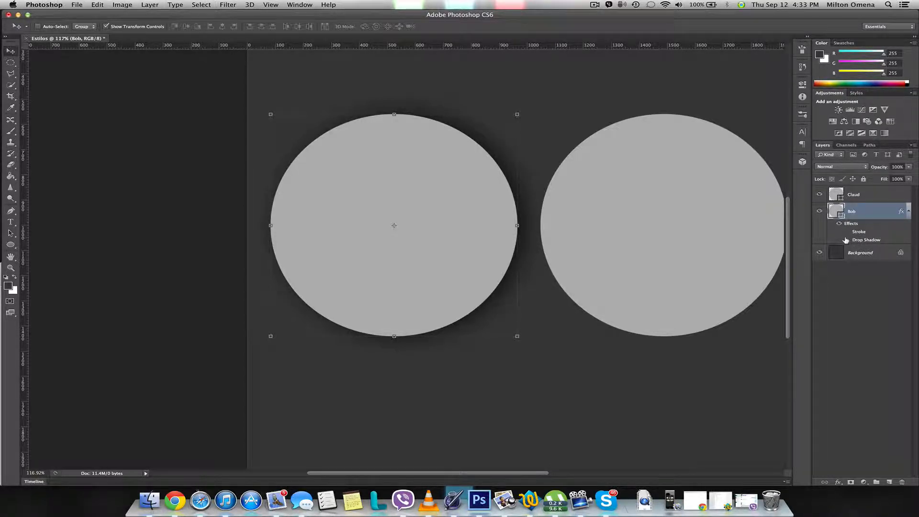
- Toggle the visibility of Bob's Drop Shadow and Stroke effects, leave both shown, and open the layer's blending options
{"action": "left_click", "coordinate": [846, 240]}
{"action": "left_click", "coordinate": [846, 240]}
{"action": "left_click", "coordinate": [846, 231]}
{"action": "left_click", "coordinate": [846, 230]}
{"action": "left_click", "coordinate": [847, 231]}
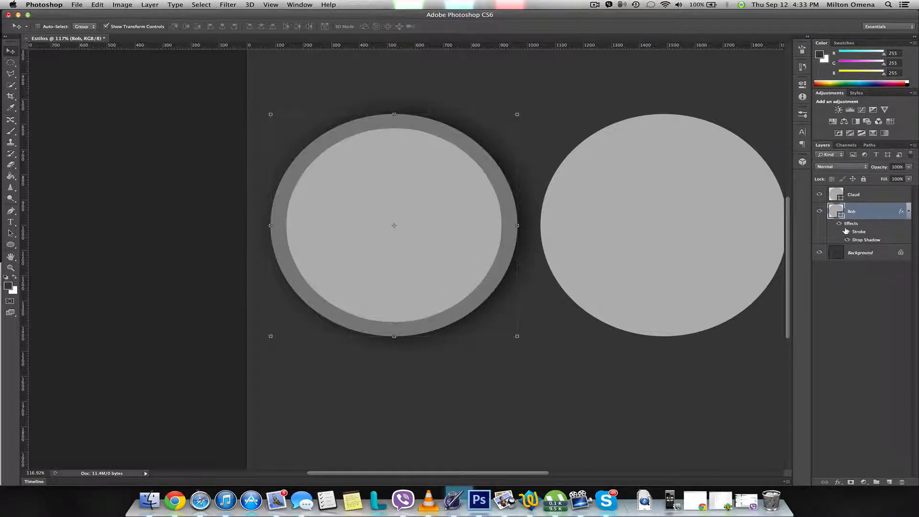
{"action": "left_click", "coordinate": [846, 231]}
{"action": "left_click", "coordinate": [846, 231]}
{"action": "double_click", "coordinate": [859, 224]}
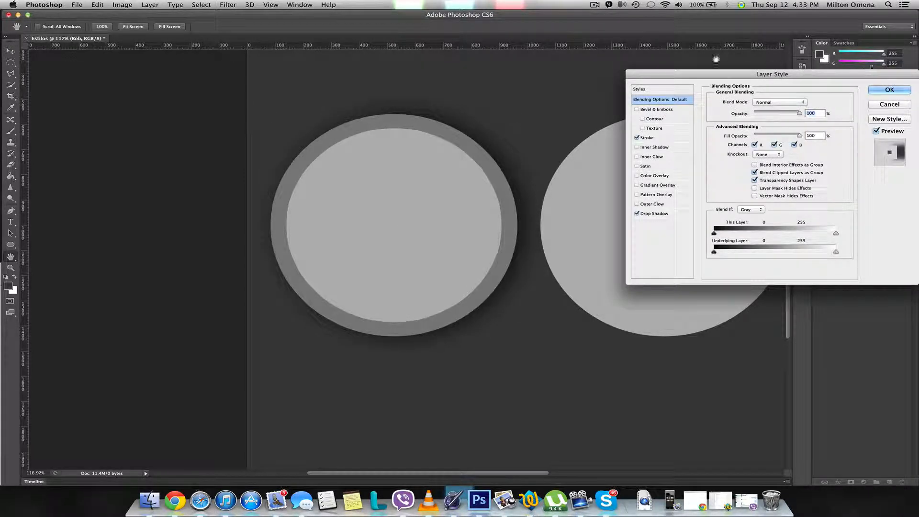
{"action": "left_click", "coordinate": [594, 5]}
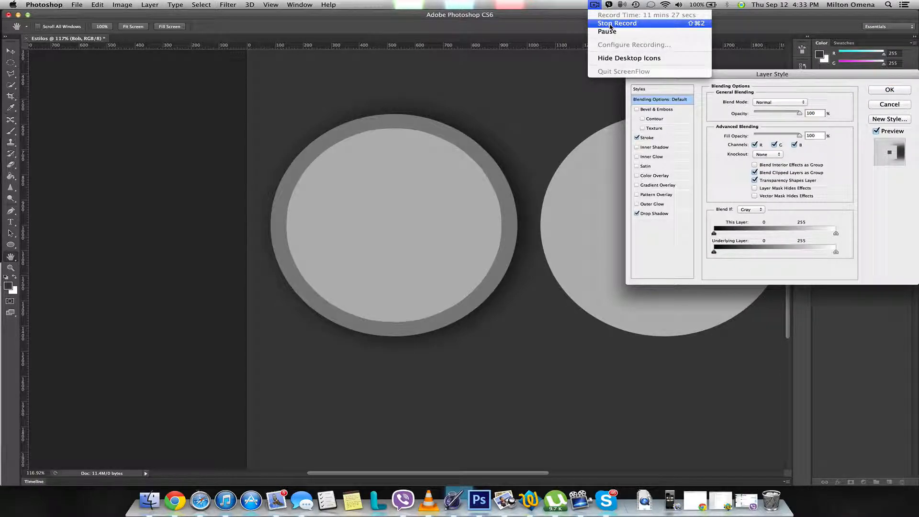